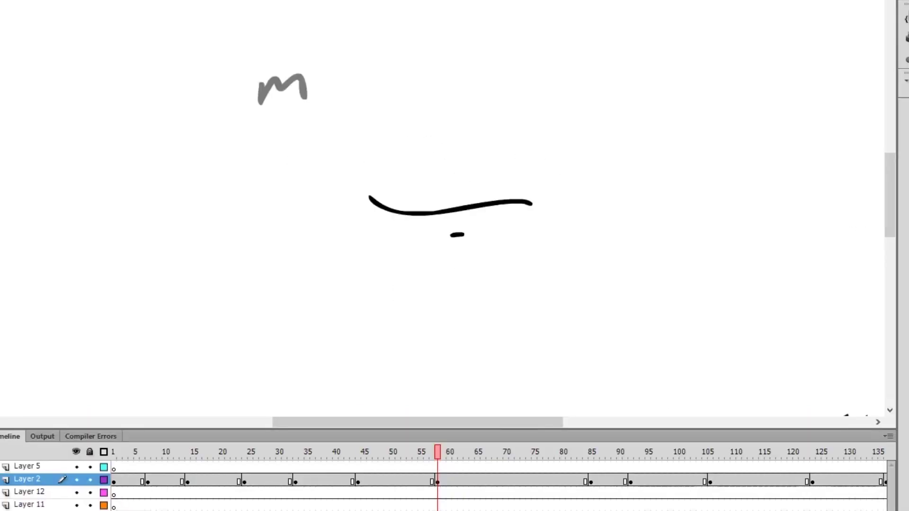
Open the mouth symbol for editing and step through its first few mouth shapes frame by frame
{"action": "left_click", "coordinate": [443, 218]}
{"action": "double_click", "coordinate": [434, 219]}
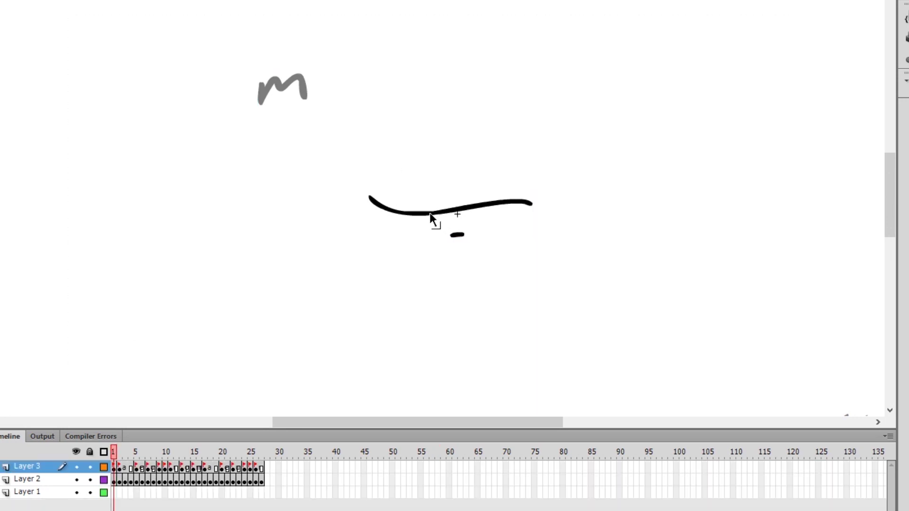
{"action": "left_click", "coordinate": [117, 480]}
{"action": "key", "text": "period"}
{"action": "key", "text": "period"}
{"action": "key", "text": "period"}
{"action": "key", "text": "period"}
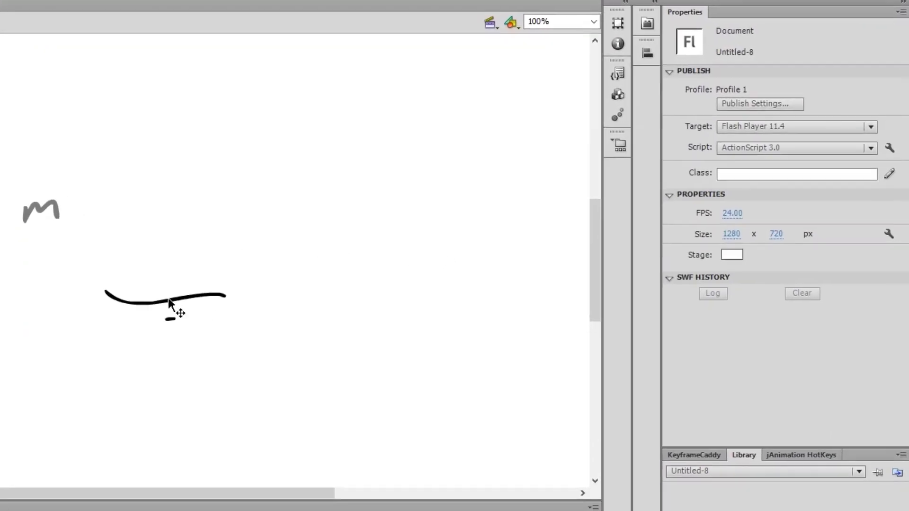
Set the Mouth Sample instance's behaviour to Graphic and its looping option to Single Frame
{"action": "left_click", "coordinate": [432, 211]}
{"action": "left_click", "coordinate": [803, 56]}
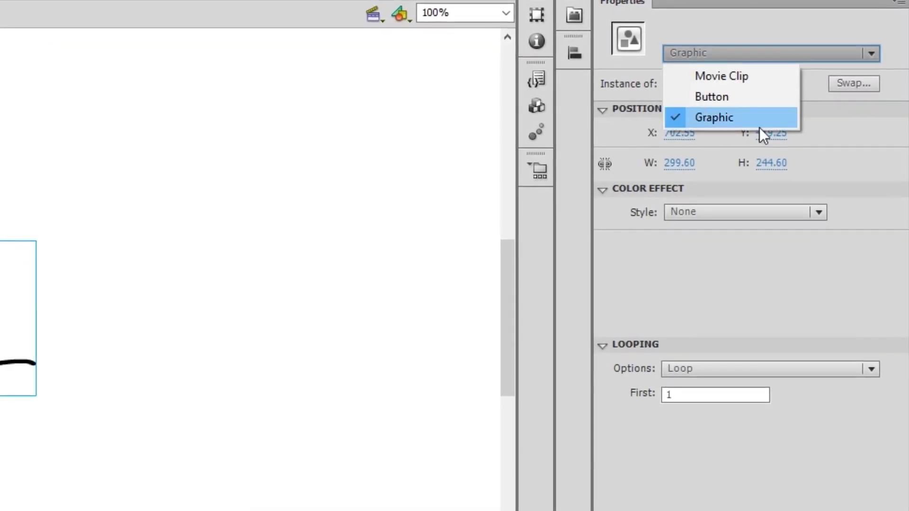
{"action": "left_click", "coordinate": [757, 120]}
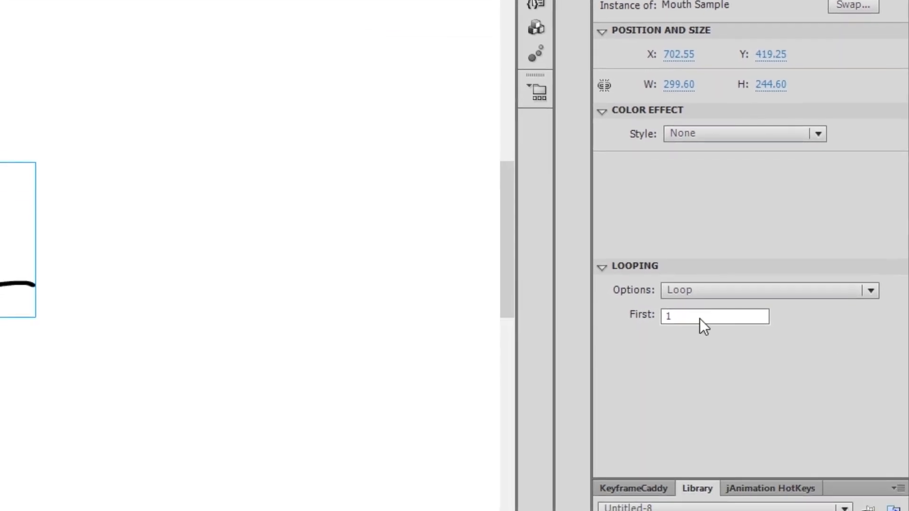
{"action": "left_click", "coordinate": [692, 370]}
{"action": "left_click", "coordinate": [780, 328]}
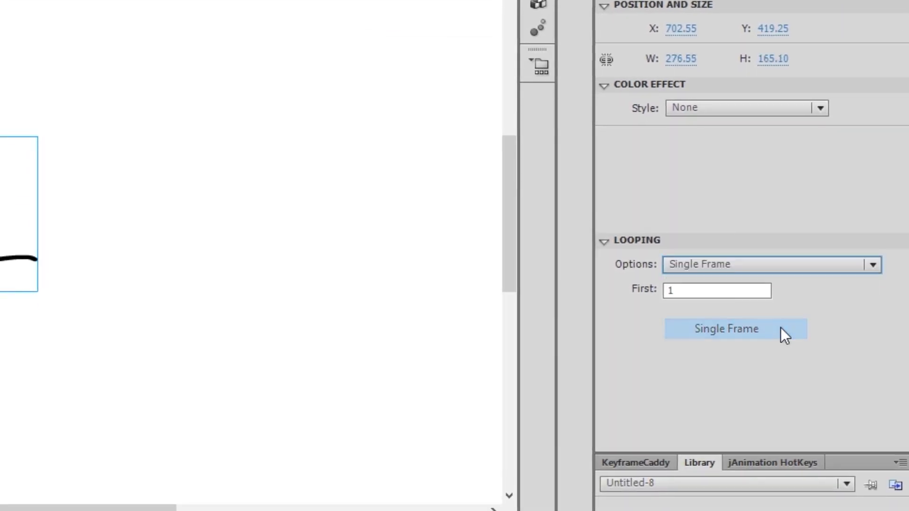
Preview the mouth shapes by setting the instance's first frame to 2, 3, 4, 5 and 6 in turn
{"action": "double_click", "coordinate": [690, 290]}
{"action": "type", "text": "2"}
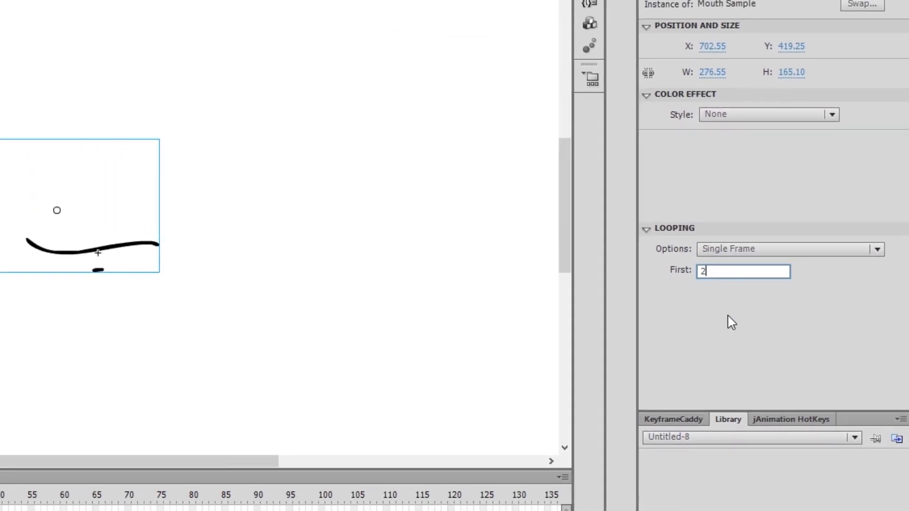
{"action": "key", "text": "Return"}
{"action": "type", "text": "3"}
{"action": "key", "text": "Return"}
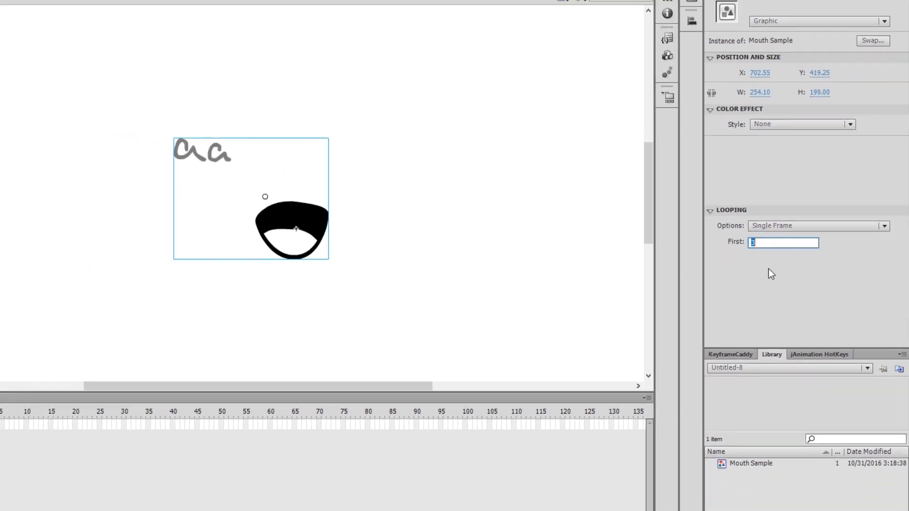
{"action": "type", "text": "4"}
{"action": "key", "text": "Return"}
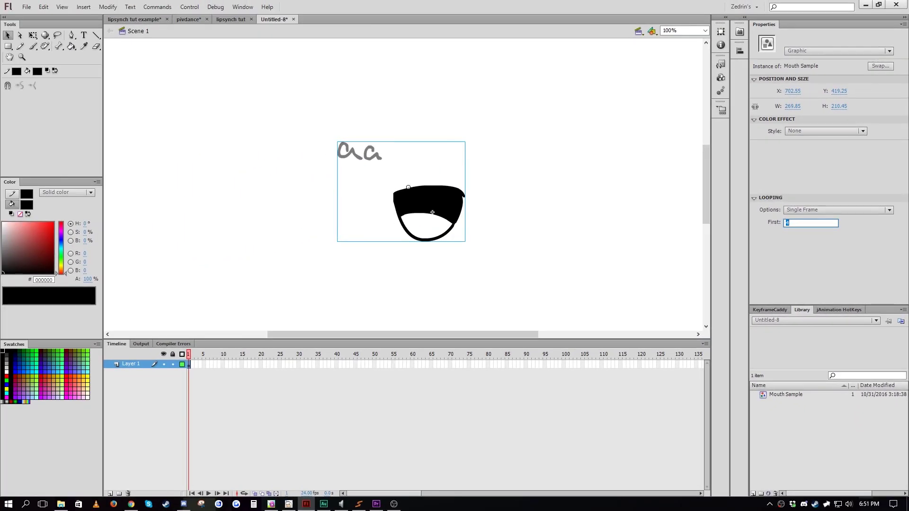
{"action": "type", "text": "5"}
{"action": "key", "text": "Return"}
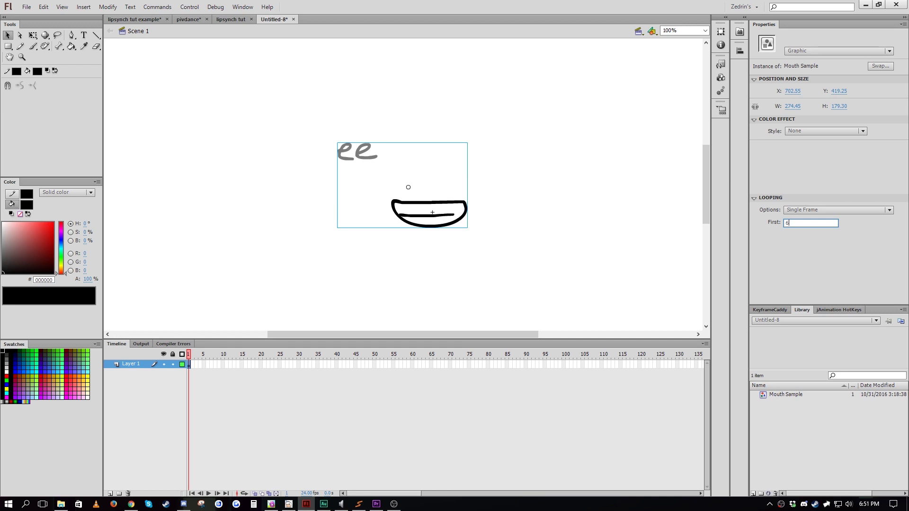
{"action": "key", "text": "Return"}
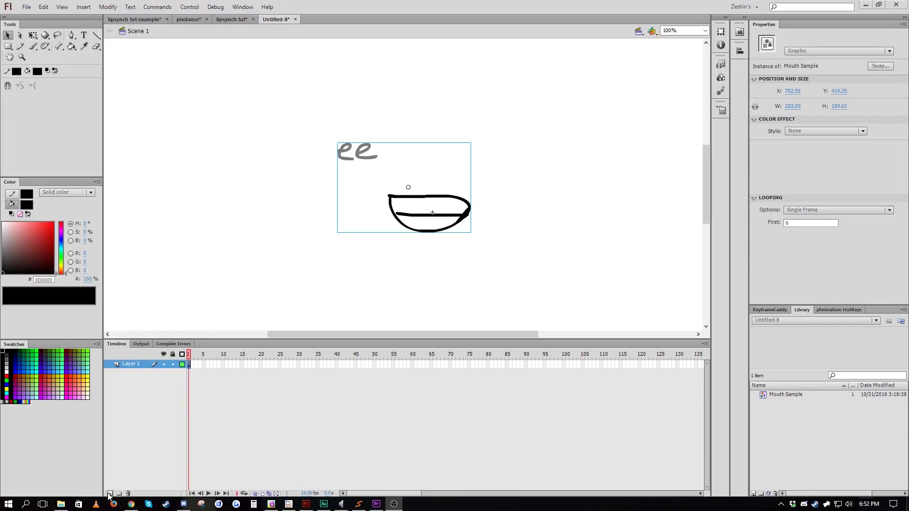
Add a layer above Layer 1 and paste the sound "where do you think you're going.wav" into its first frame
{"action": "left_click", "coordinate": [109, 494]}
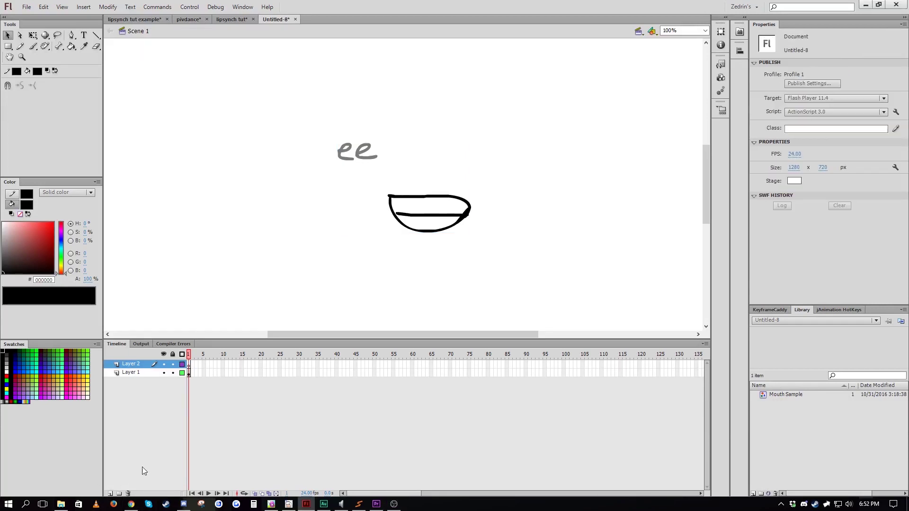
{"action": "left_click", "coordinate": [189, 362]}
{"action": "key", "text": "ctrl+alt+v"}
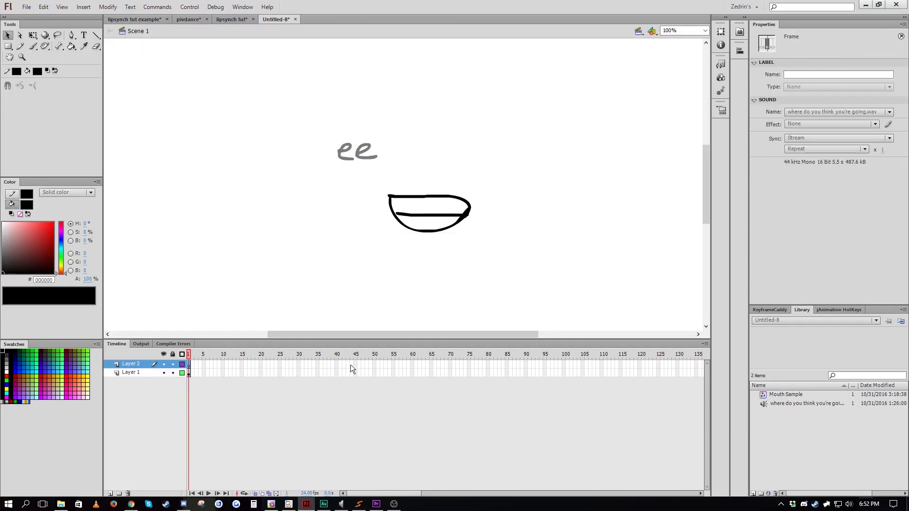
Extend both layers to frame 88 and set the sound's sync mode to Stream
{"action": "left_click_drag", "start_coordinate": [519, 366], "coordinate": [519, 375]}
{"action": "key", "text": "F5"}
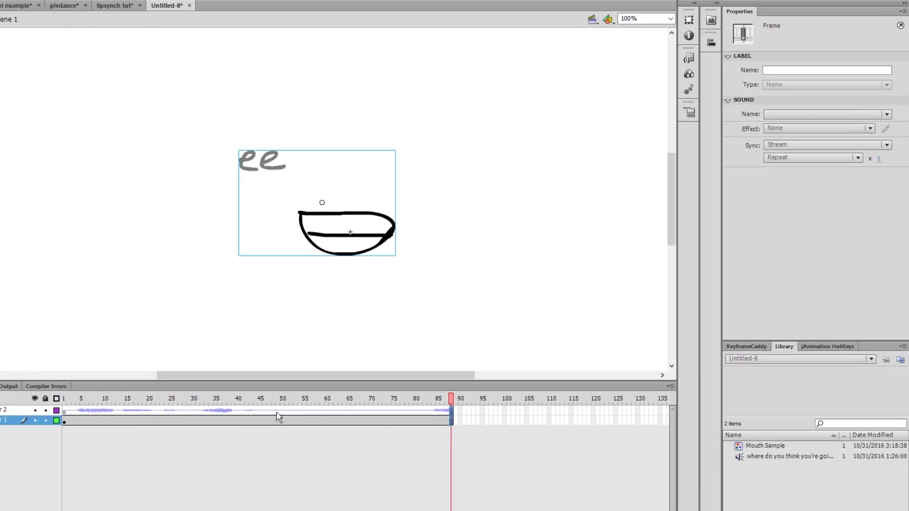
{"action": "left_click", "coordinate": [128, 411]}
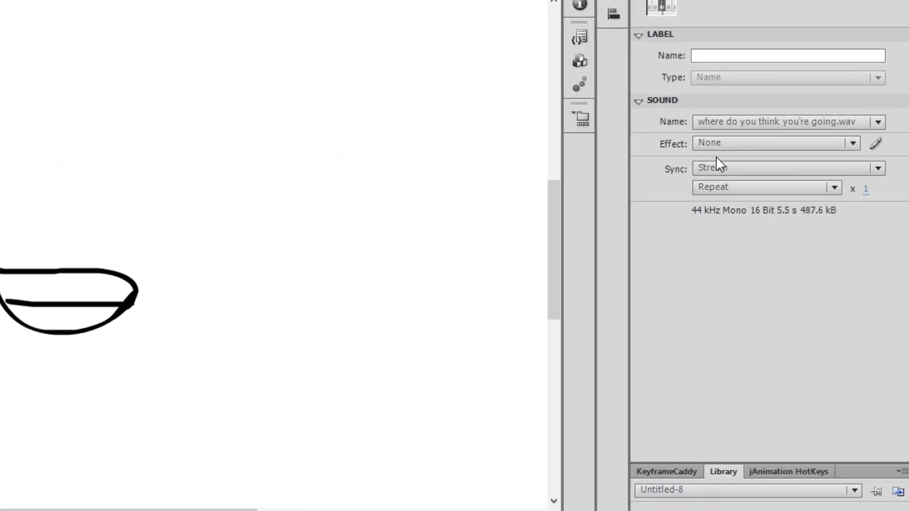
{"action": "left_click", "coordinate": [710, 167]}
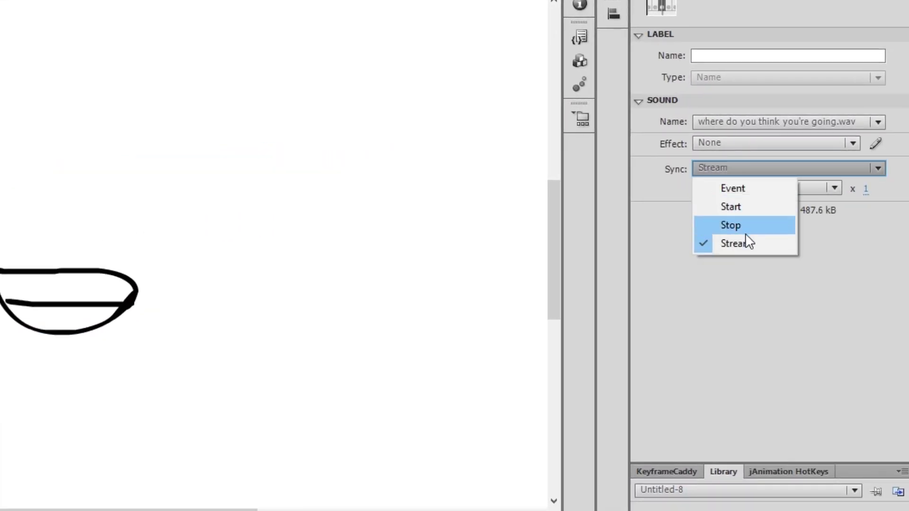
{"action": "left_click", "coordinate": [737, 245]}
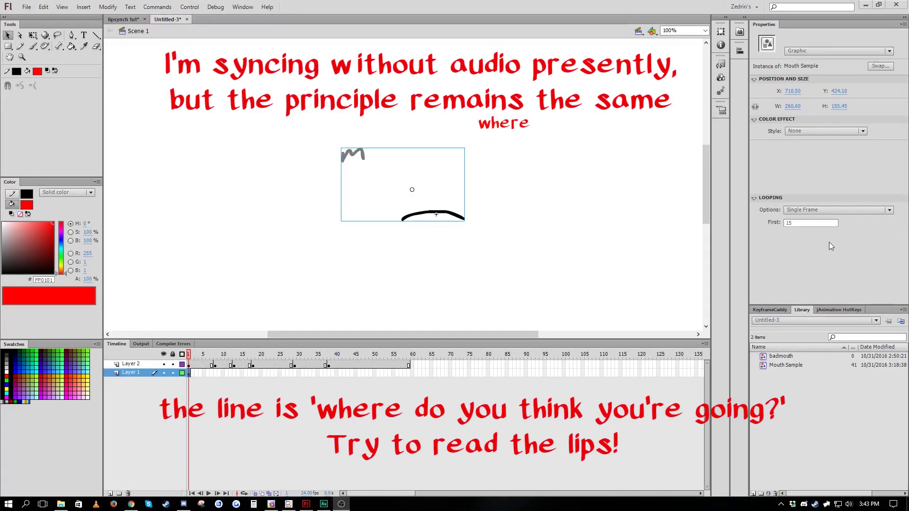
Extend the mouth on Layer 1 to frame 59, the same length as Layer 2
{"action": "left_click", "coordinate": [510, 250]}
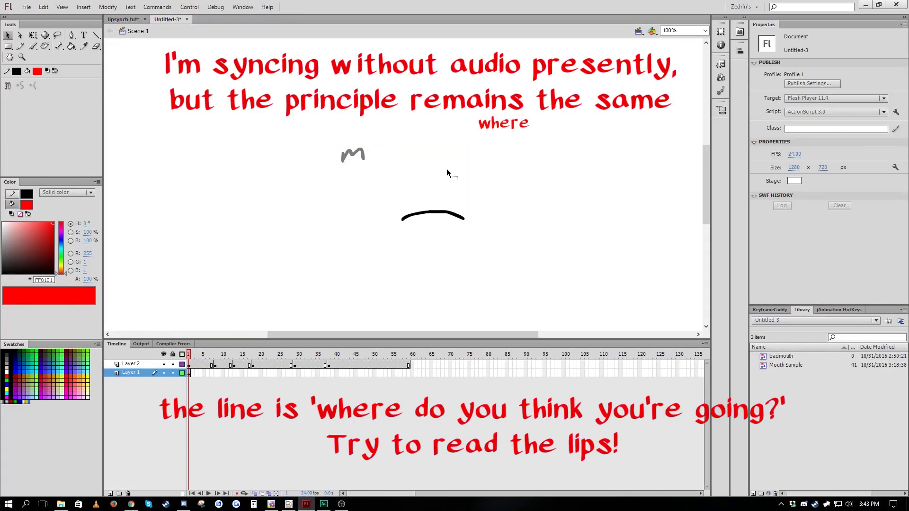
{"action": "left_click", "coordinate": [426, 216]}
{"action": "left_click", "coordinate": [209, 374]}
{"action": "key", "text": "F5"}
{"action": "left_click", "coordinate": [408, 373]}
{"action": "key", "text": "F5"}
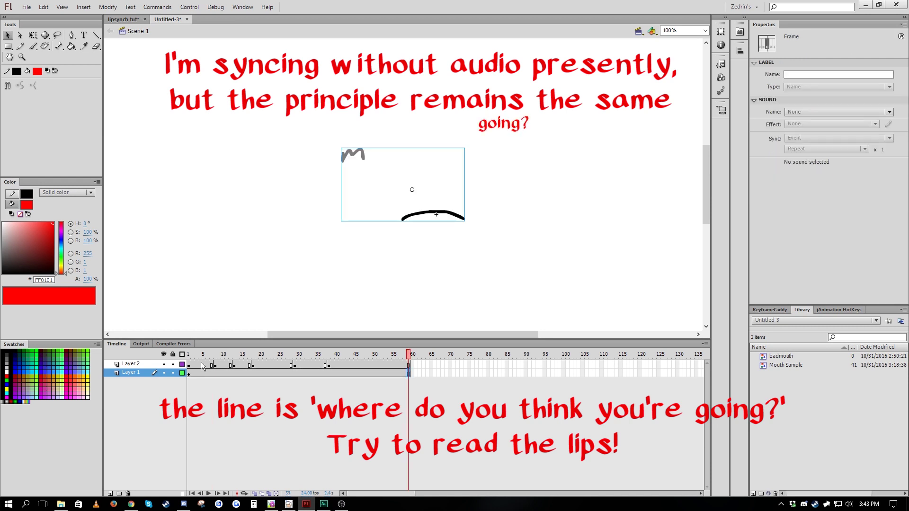
Insert a keyframe at frame 4 of Layer 1 and try symbol frames 27 and 23 for the mouth
{"action": "left_click_drag", "start_coordinate": [201, 355], "coordinate": [192, 374]}
{"action": "left_click", "coordinate": [198, 376]}
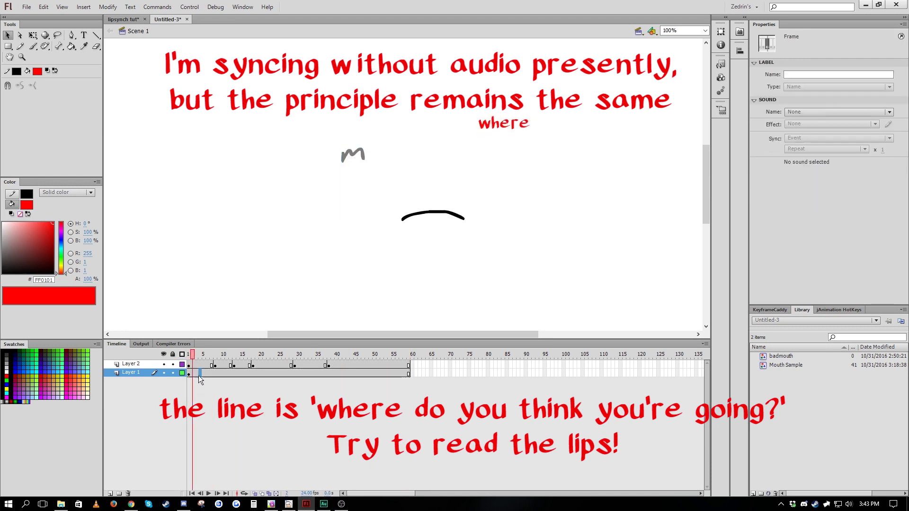
{"action": "key", "text": "F6"}
{"action": "left_click_drag", "start_coordinate": [824, 223], "coordinate": [763, 217]}
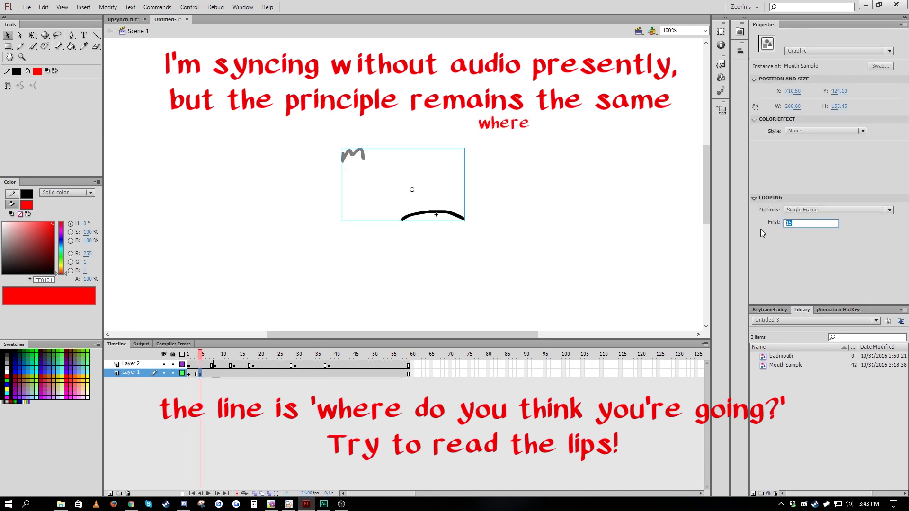
{"action": "type", "text": "27"}
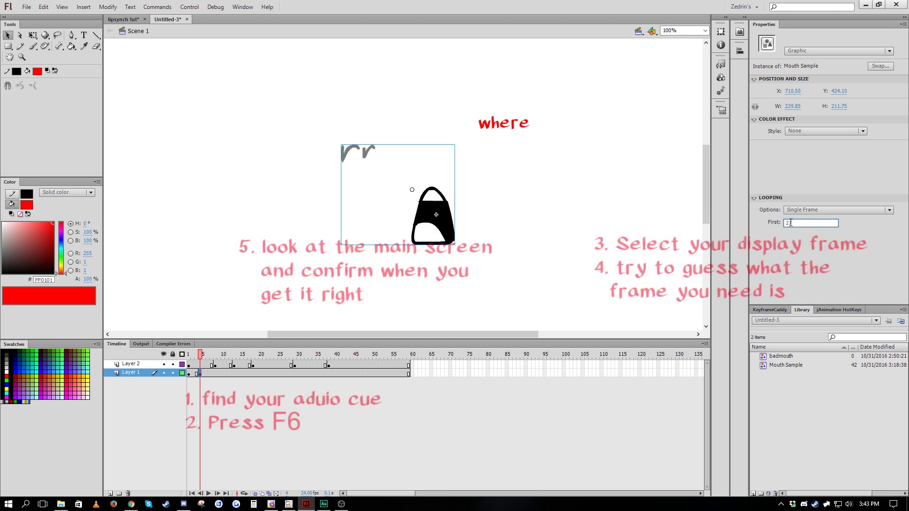
{"action": "key", "text": "BackSpace"}
{"action": "type", "text": "3"}
{"action": "key", "text": "Return"}
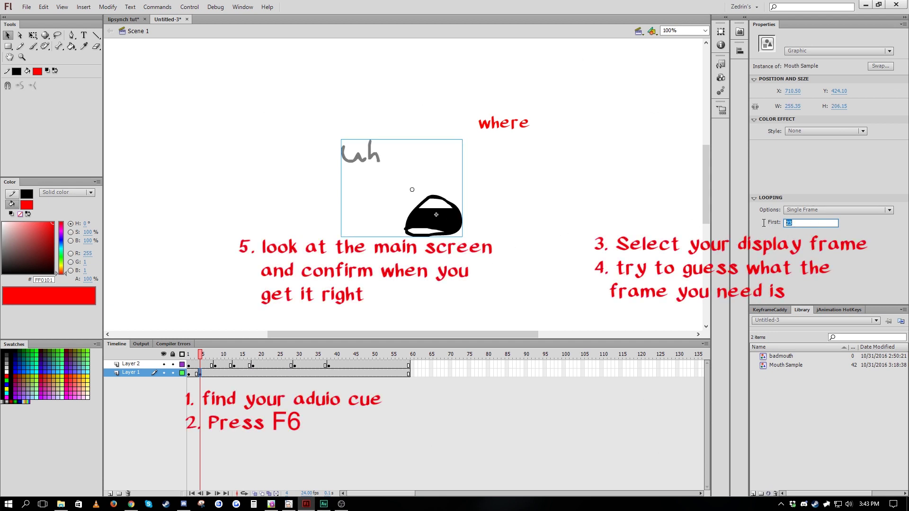
Compare symbol frames 27, 20, 24 and 25 for the mouth at frame 4, and finally set it to 26
{"action": "type", "text": "27"}
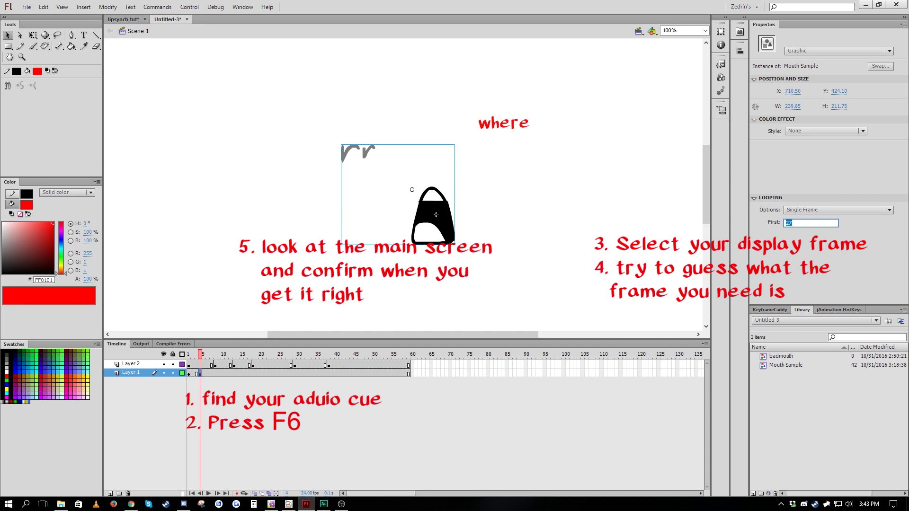
{"action": "type", "text": "20"}
{"action": "key", "text": "Return"}
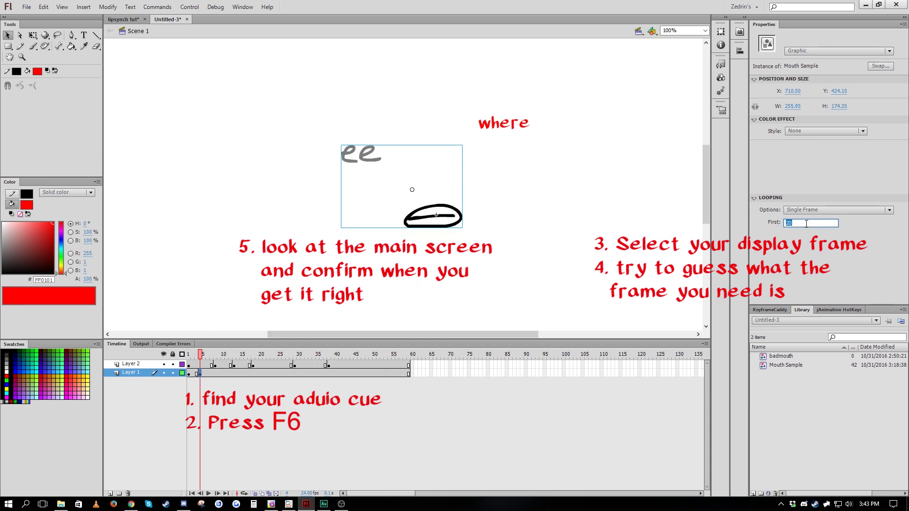
{"action": "type", "text": "24"}
{"action": "key", "text": "Return"}
{"action": "type", "text": "25"}
{"action": "key", "text": "Return"}
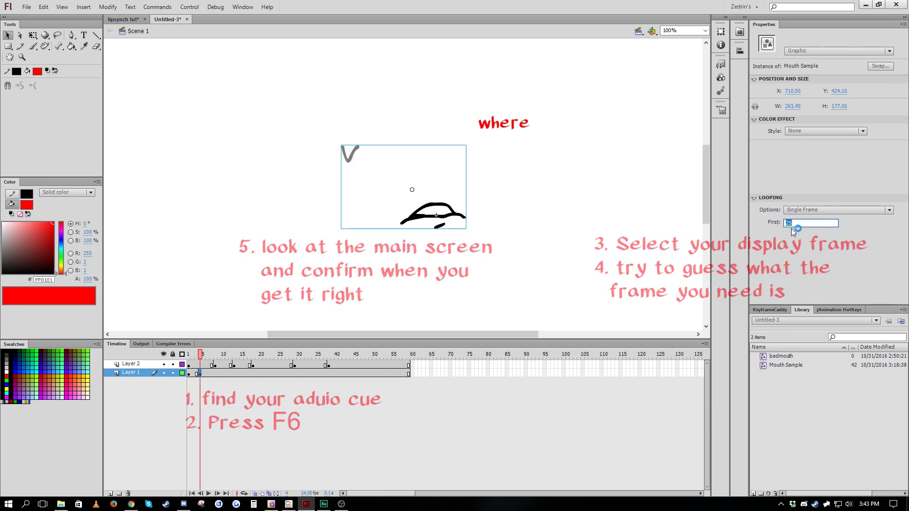
{"action": "type", "text": "26"}
{"action": "key", "text": "Return"}
Insert a keyframe at frame 6 of Layer 1, try symbol frames 15 and 16, and settle on the wide-open "aa" mouth
{"action": "left_click", "coordinate": [203, 374]}
{"action": "left_click", "coordinate": [208, 374]}
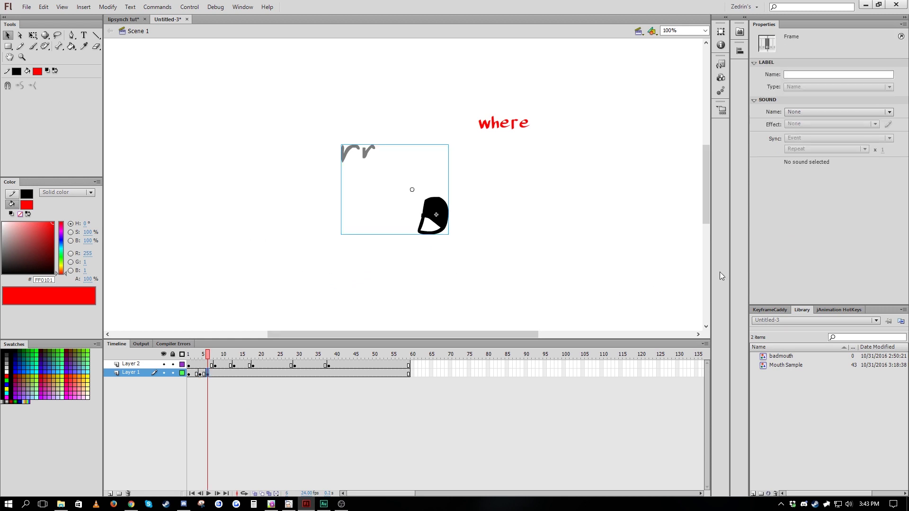
{"action": "key", "text": "F6"}
{"action": "left_click", "coordinate": [785, 225]}
{"action": "type", "text": "15"}
{"action": "key", "text": "Return"}
{"action": "type", "text": "16"}
{"action": "key", "text": "Return"}
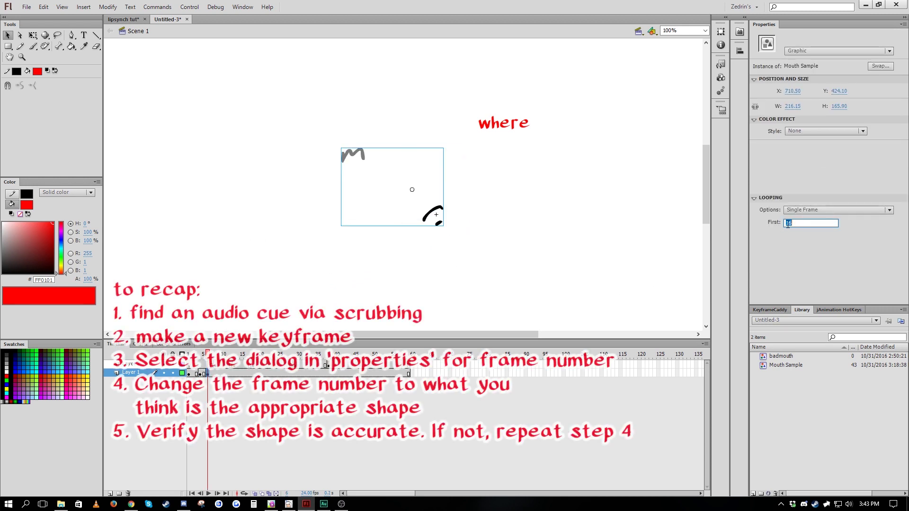
{"action": "type", "text": "21"}
{"action": "key", "text": "Return"}
{"action": "type", "text": "20"}
{"action": "key", "text": "Return"}
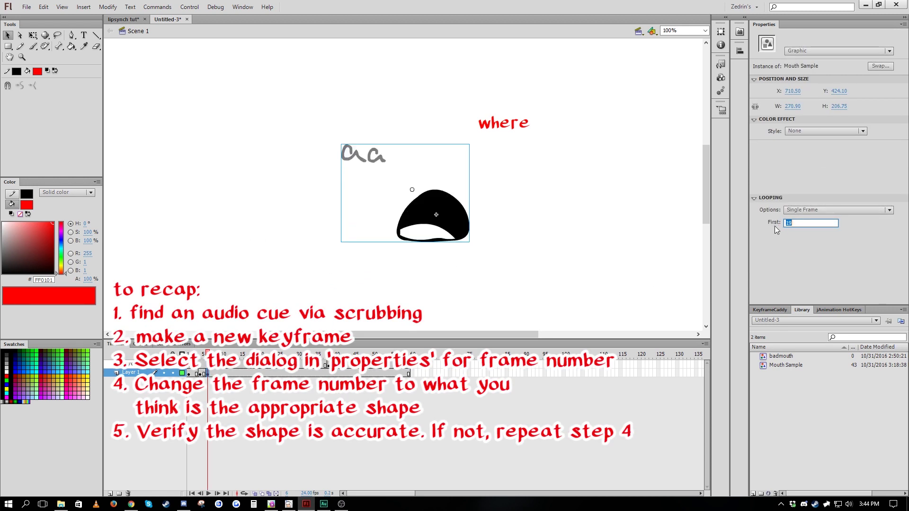
Insert a keyframe at frame 8 of Layer 1 and change the mouth to the "ee" shape
{"action": "left_click", "coordinate": [216, 373]}
{"action": "key", "text": "F6"}
{"action": "left_click", "coordinate": [767, 223]}
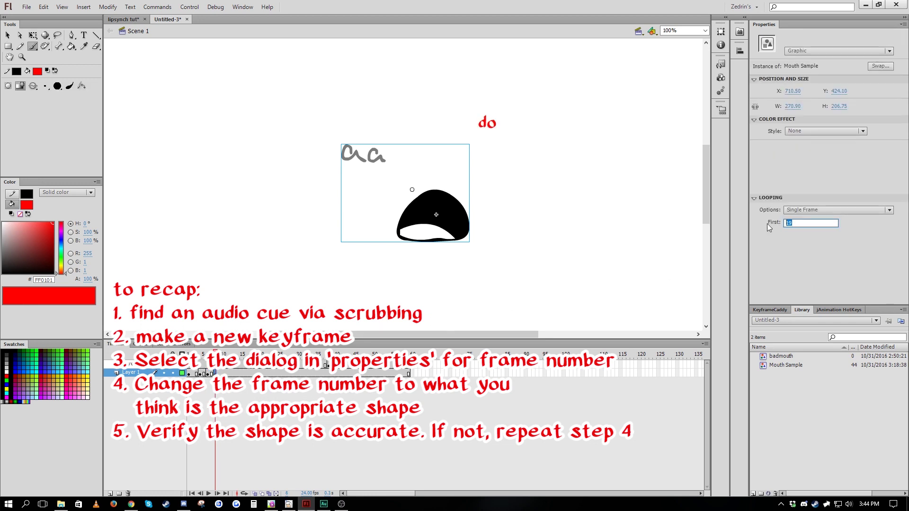
{"action": "key", "text": "Return"}
Insert a keyframe at frame 10 of Layer 1 and set the mouth to the small "oo" shape, symbol frame 14
{"action": "key", "text": "period"}
{"action": "key", "text": "period"}
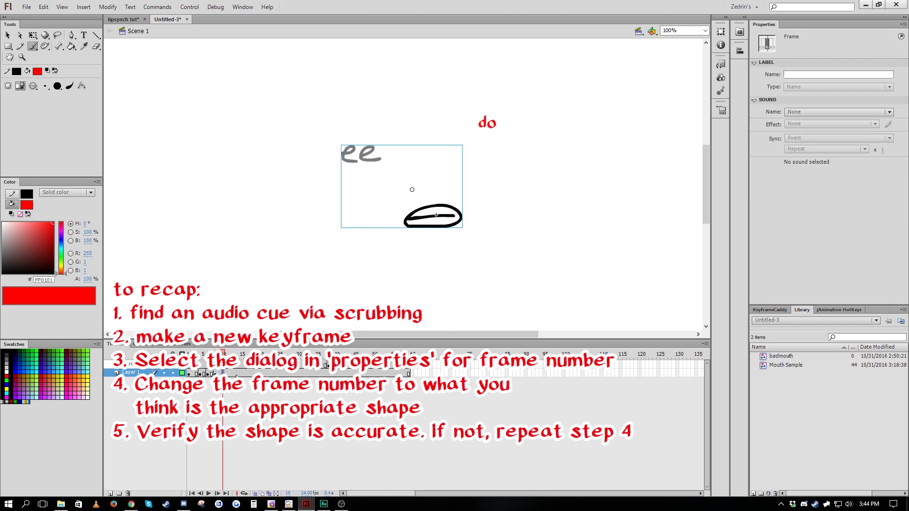
{"action": "key", "text": "F6"}
{"action": "type", "text": "10"}
{"action": "key", "text": "Return"}
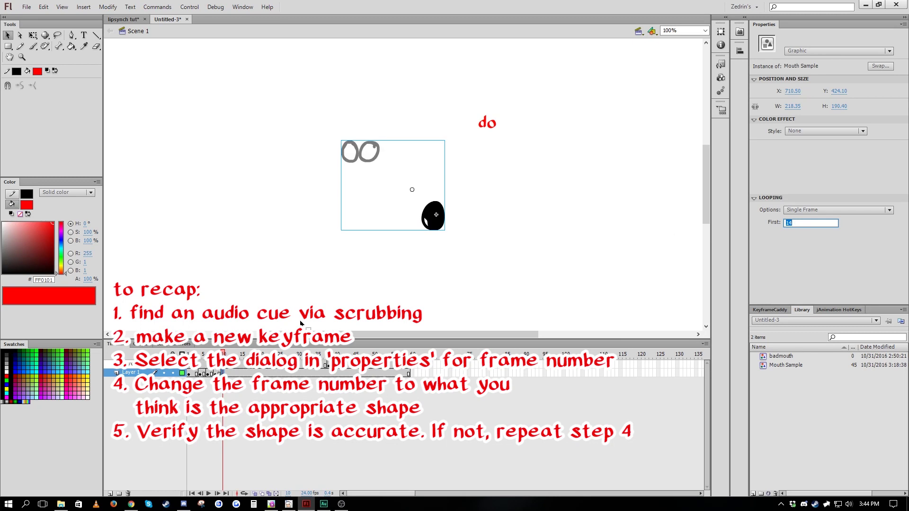
Insert keyframes at frames 12 and 13 of Layer 1 and set the mouth at frame 12 to symbol frame 18
{"action": "key", "text": "period"}
{"action": "key", "text": "period"}
{"action": "key", "text": "F6"}
{"action": "key", "text": "comma"}
{"action": "left_click", "coordinate": [795, 224]}
{"action": "type", "text": "18"}
{"action": "key", "text": "Return"}
{"action": "key", "text": "period"}
{"action": "key", "text": "period"}
Try symbol frame 15 and an "aa" shape for the mouth at frame 13, and settle on the "ee" shape
{"action": "left_click", "coordinate": [435, 215]}
{"action": "left_click", "coordinate": [810, 222]}
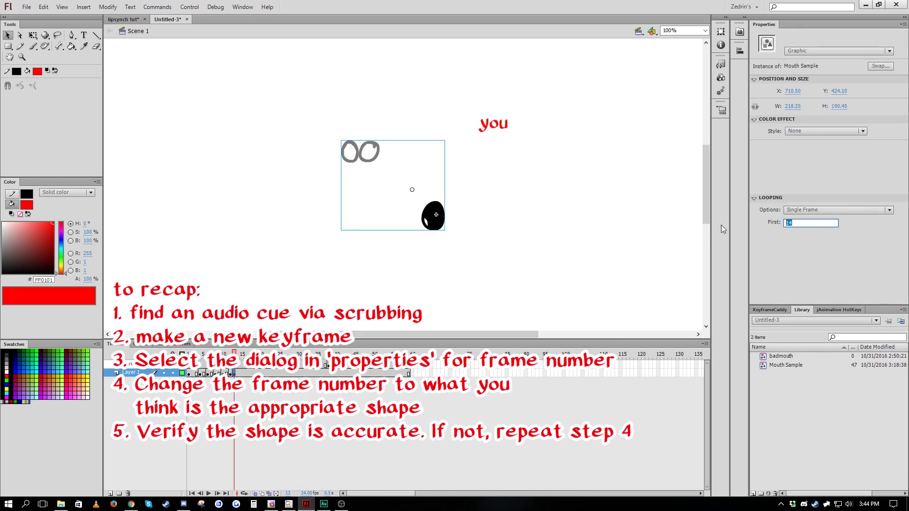
{"action": "type", "text": "15"}
{"action": "key", "text": "Return"}
{"action": "key", "text": "BackSpace"}
{"action": "key", "text": "Return"}
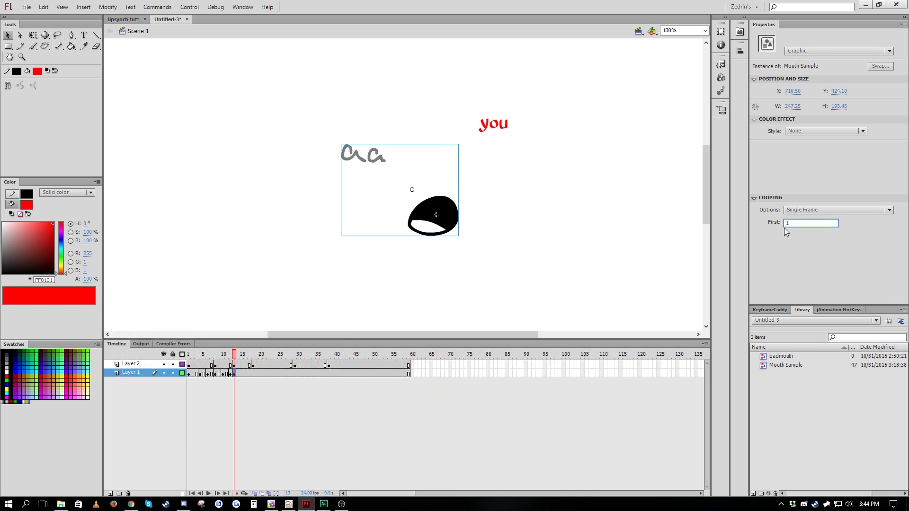
{"action": "key", "text": "Return"}
Insert a keyframe at frame 15 of Layer 1 and set the mouth to the "oo" shape at symbol frame 13
{"action": "left_click", "coordinate": [241, 373]}
{"action": "key", "text": "F6"}
{"action": "left_click", "coordinate": [436, 214]}
{"action": "left_click", "coordinate": [791, 222]}
{"action": "type", "text": "13"}
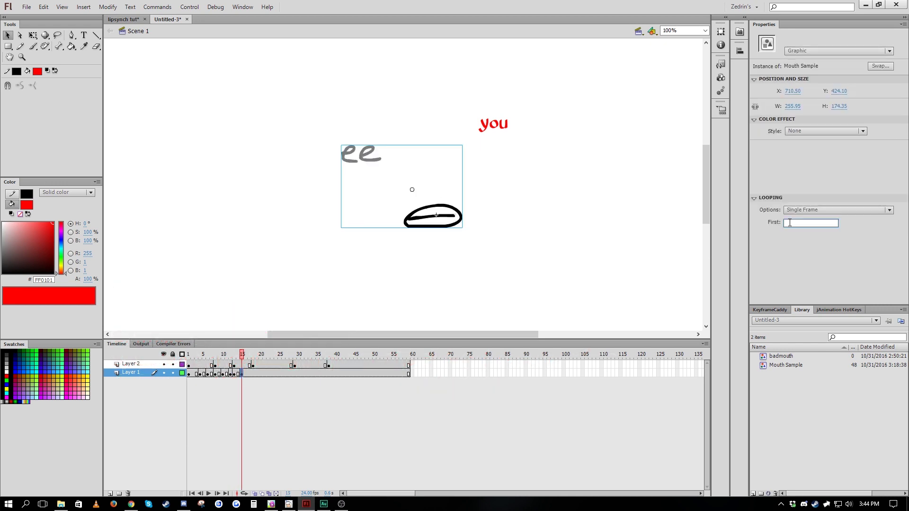
{"action": "key", "text": "Return"}
Insert a keyframe at frame 17 of Layer 1 with the mouth at symbol frame 14, and play the timeline from frame 1
{"action": "left_click", "coordinate": [249, 373]}
{"action": "key", "text": "F6"}
{"action": "left_click", "coordinate": [810, 222]}
{"action": "type", "text": "14"}
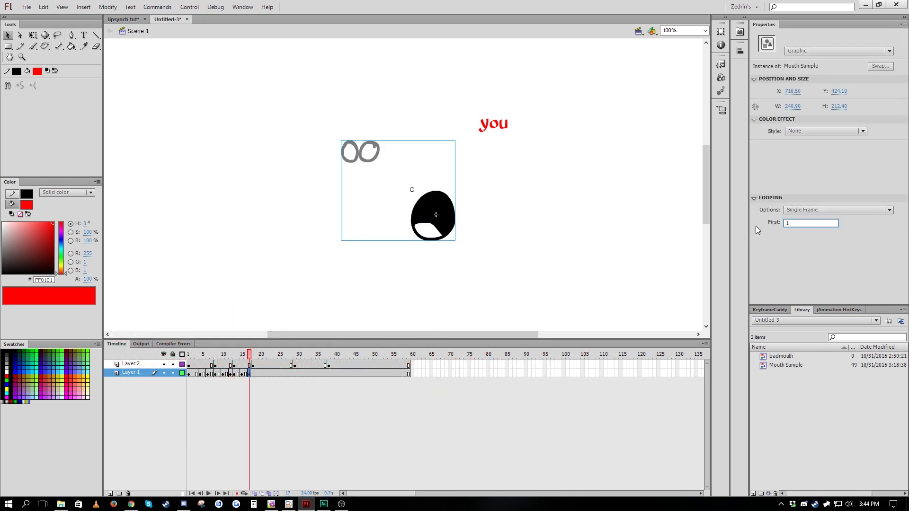
{"action": "key", "text": "Return"}
{"action": "left_click", "coordinate": [189, 373]}
{"action": "key", "text": "Return"}
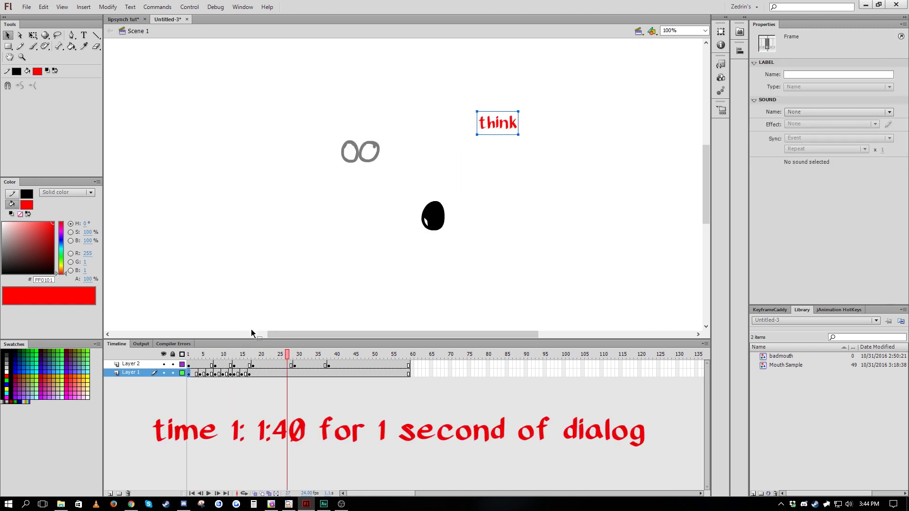
Clear the added mouth keyframes from Layer 1 and duplicate the "m" mouth into a row of five along the stage's lower edge
{"action": "left_click_drag", "start_coordinate": [248, 374], "coordinate": [199, 374]}
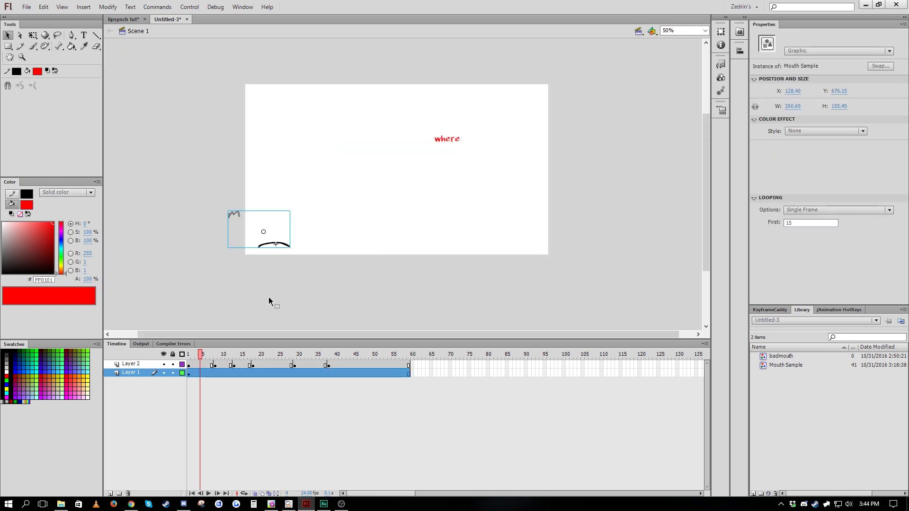
{"action": "left_click_drag", "start_coordinate": [280, 246], "coordinate": [458, 258]}
{"action": "left_click_drag", "start_coordinate": [286, 247], "coordinate": [541, 249]}
Set the second mouth copy to the "oo" shape at symbol frame 13 and the third to the large "aa" shape at frame 19
{"action": "left_click", "coordinate": [347, 245]}
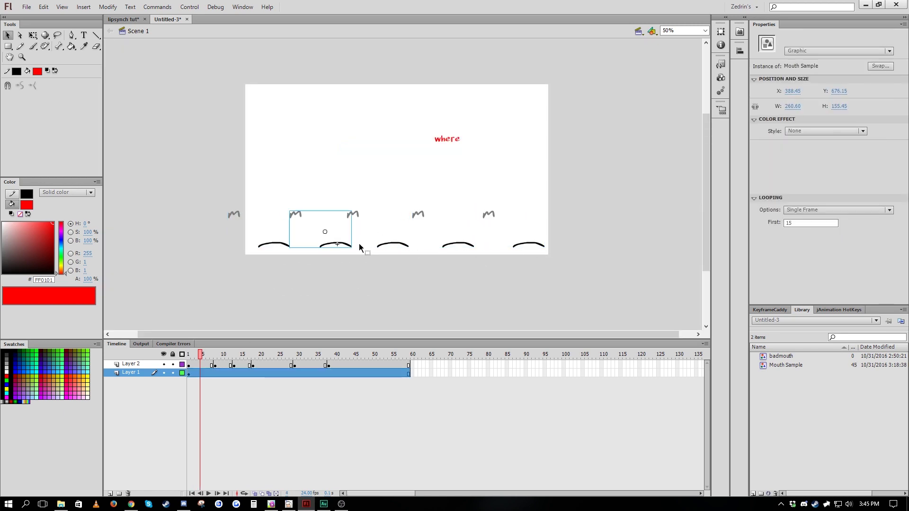
{"action": "left_click_drag", "start_coordinate": [805, 223], "coordinate": [662, 233]}
{"action": "type", "text": "13"}
{"action": "key", "text": "Return"}
{"action": "left_click", "coordinate": [402, 247]}
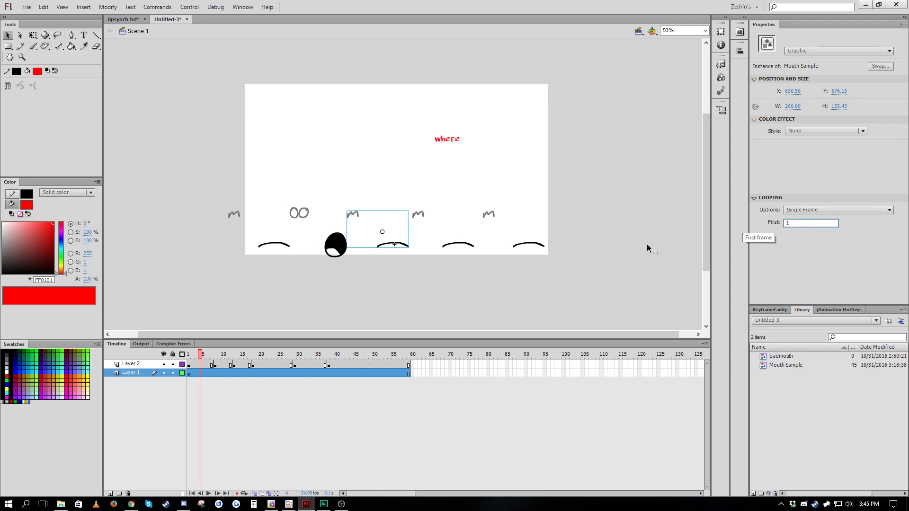
{"action": "double_click", "coordinate": [811, 223]}
{"action": "type", "text": "17"}
{"action": "key", "text": "Return"}
Set the fourth mouth copy to the "ee" shape at symbol frame 21 and the fifth to the "uh" shape at frame 23
{"action": "left_click", "coordinate": [457, 244]}
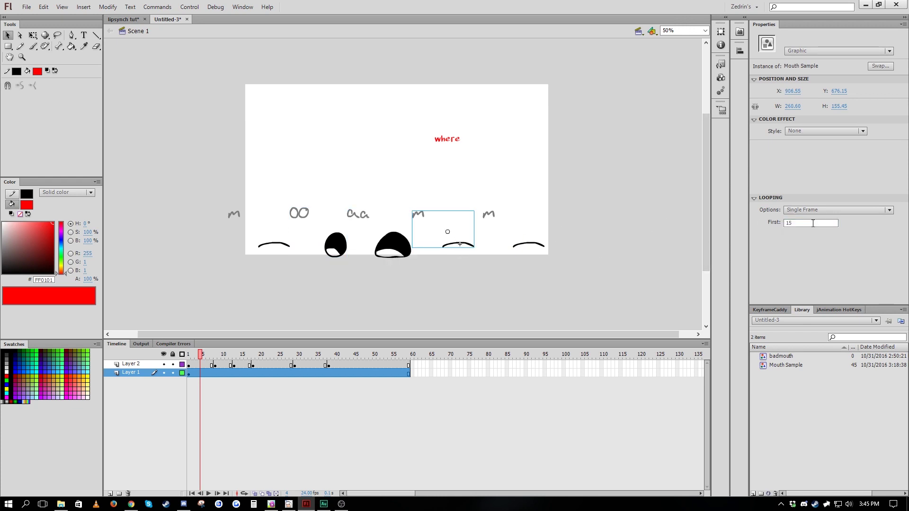
{"action": "double_click", "coordinate": [810, 222]}
{"action": "type", "text": "22"}
{"action": "key", "text": "Return"}
{"action": "left_click", "coordinate": [527, 245]}
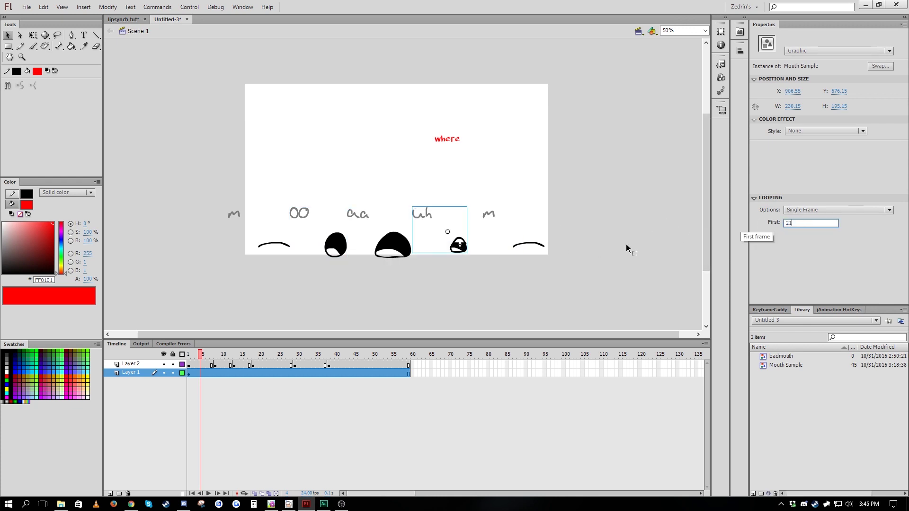
{"action": "double_click", "coordinate": [811, 222]}
{"action": "type", "text": "23"}
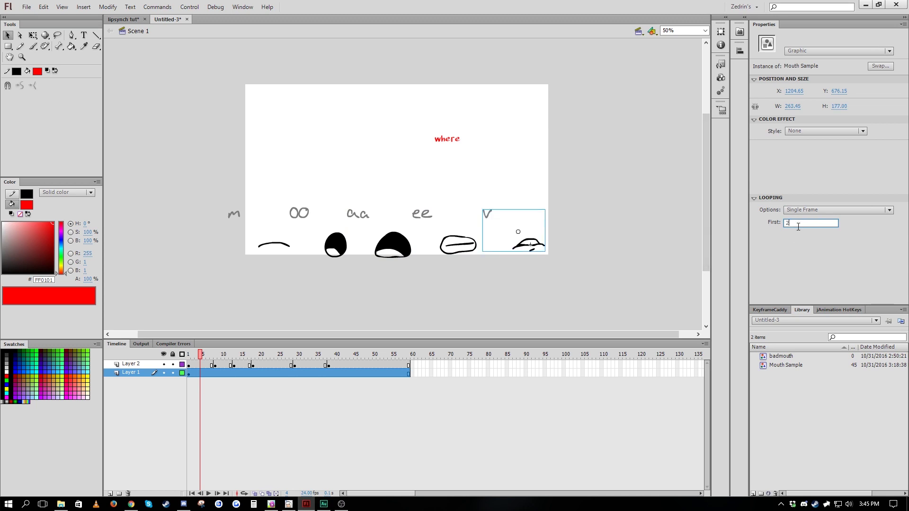
{"action": "key", "text": "Return"}
Duplicate the "uh" mouth below the row and set the copy to the "v" shape at symbol frame 25
{"action": "left_click_drag", "start_coordinate": [541, 242], "coordinate": [313, 294]}
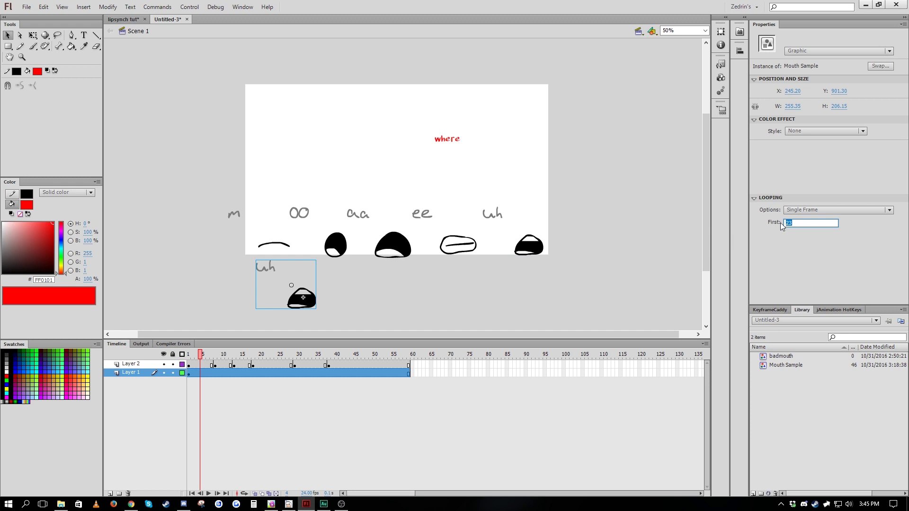
{"action": "type", "text": "25"}
{"action": "key", "text": "Return"}
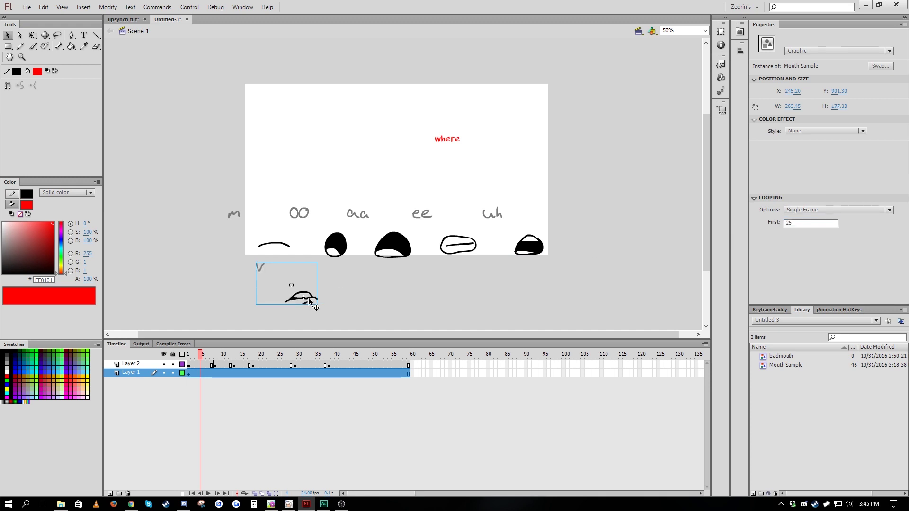
Duplicate the "v" mouth beside itself and set the copy to the "rr" shape at symbol frame 27
{"action": "key", "text": "Return"}
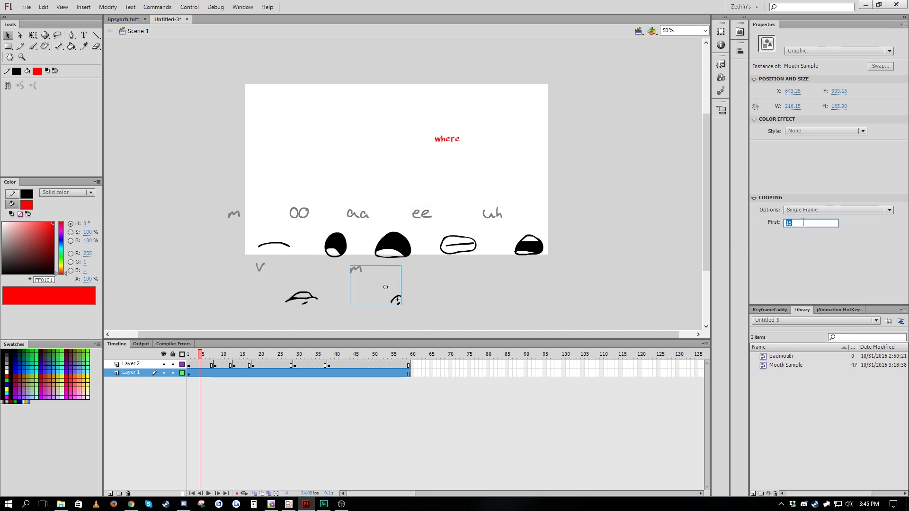
{"action": "type", "text": "17"}
{"action": "key", "text": "Return"}
{"action": "type", "text": "18"}
{"action": "key", "text": "Return"}
{"action": "left_click", "coordinate": [423, 289]}
{"action": "left_click", "coordinate": [402, 307]}
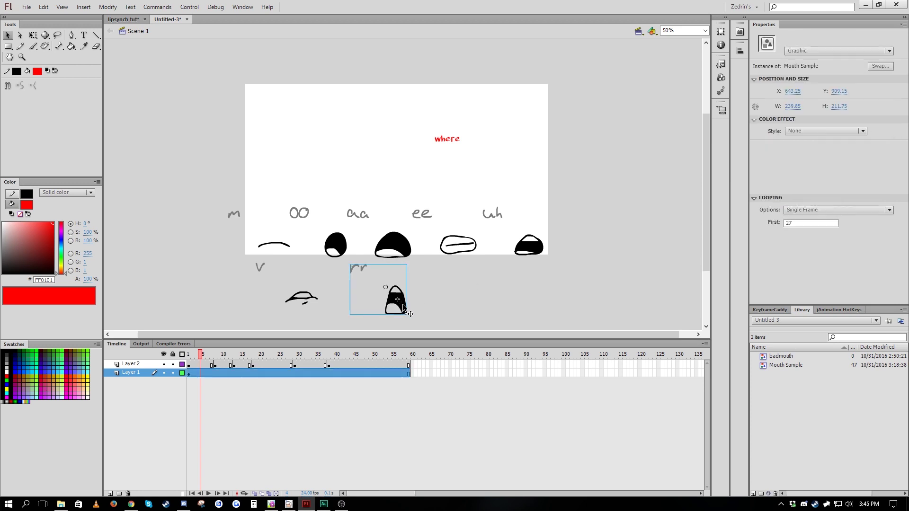
Duplicate the "rr" mouth beside itself and set the copy to the "L/n" shape at symbol frame 24
{"action": "left_click_drag", "start_coordinate": [493, 309], "coordinate": [482, 301]}
{"action": "left_click_drag", "start_coordinate": [795, 223], "coordinate": [728, 223]}
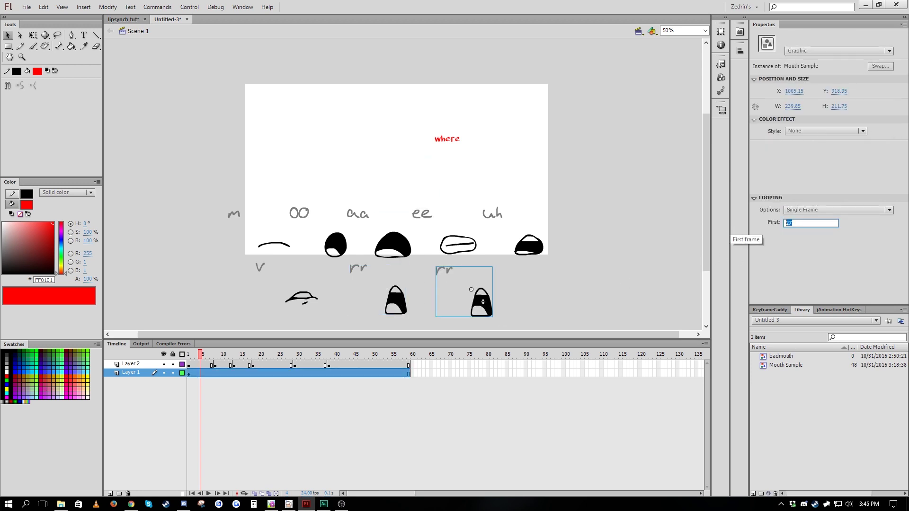
{"action": "type", "text": "21"}
{"action": "key", "text": "Return"}
{"action": "type", "text": "22"}
{"action": "key", "text": "Return"}
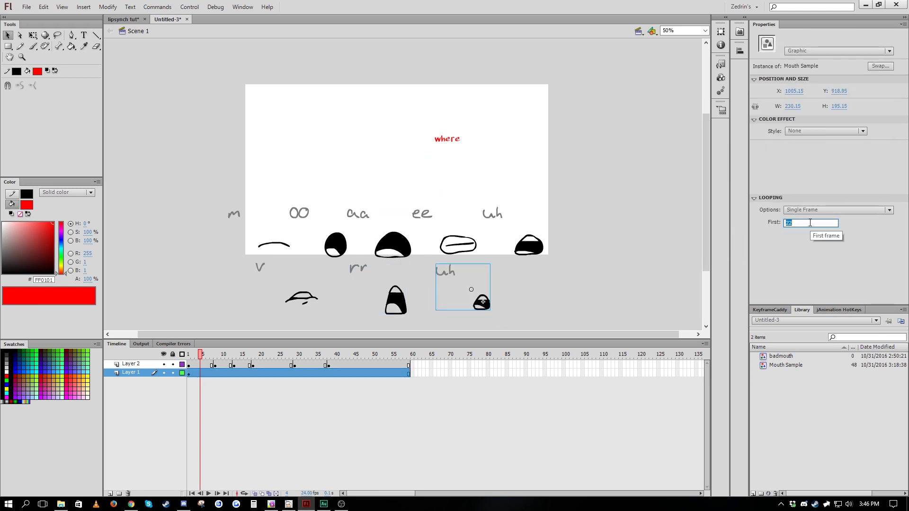
{"action": "type", "text": "24"}
{"action": "key", "text": "Return"}
Add a new layer above Layer 1 and convert Layer 1 with the mouth palette into a guide layer
{"action": "left_click", "coordinate": [110, 493]}
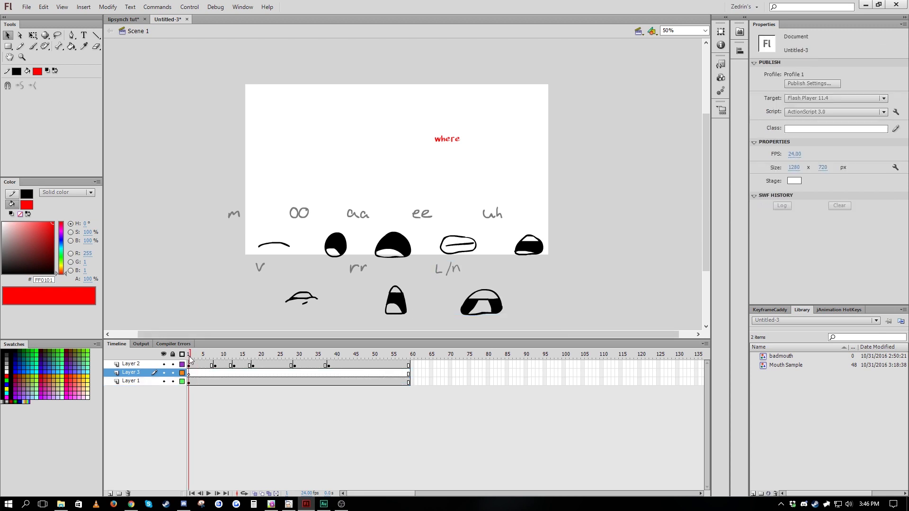
{"action": "left_click", "coordinate": [284, 245]}
{"action": "left_click", "coordinate": [137, 381]}
{"action": "right_click", "coordinate": [133, 381]}
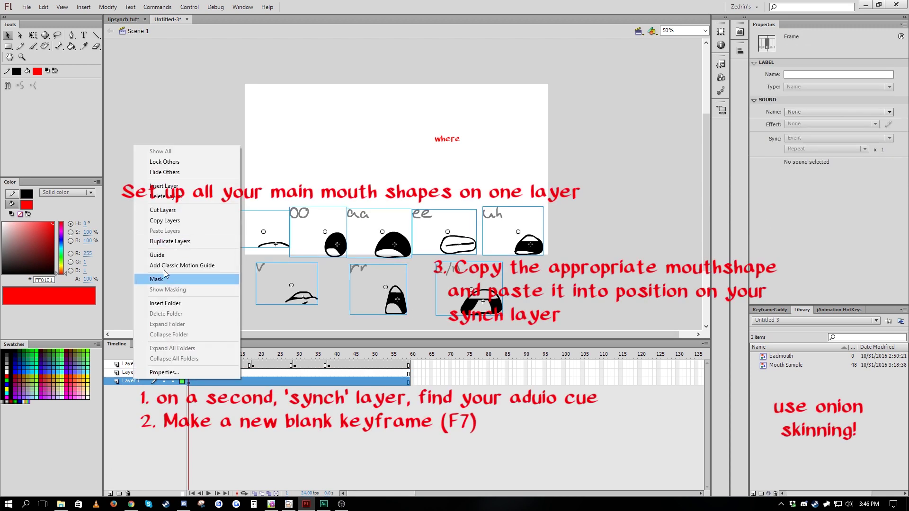
{"action": "left_click", "coordinate": [156, 255]}
Copy the "m" mouth from the palette to frame 1 of Layer 3 near the stage's center and turn on onion skinning
{"action": "left_click", "coordinate": [246, 258]}
{"action": "left_click", "coordinate": [272, 245]}
{"action": "key", "text": "ctrl+c"}
{"action": "left_click", "coordinate": [192, 373]}
{"action": "key", "text": "ctrl+v"}
{"action": "left_click_drag", "start_coordinate": [414, 201], "coordinate": [404, 193]}
{"action": "left_click", "coordinate": [182, 398]}
Add a blank keyframe after frame 1 on Layer 3 and place the palette's "oo" mouth there, set to symbol frame 14
{"action": "left_click", "coordinate": [197, 373]}
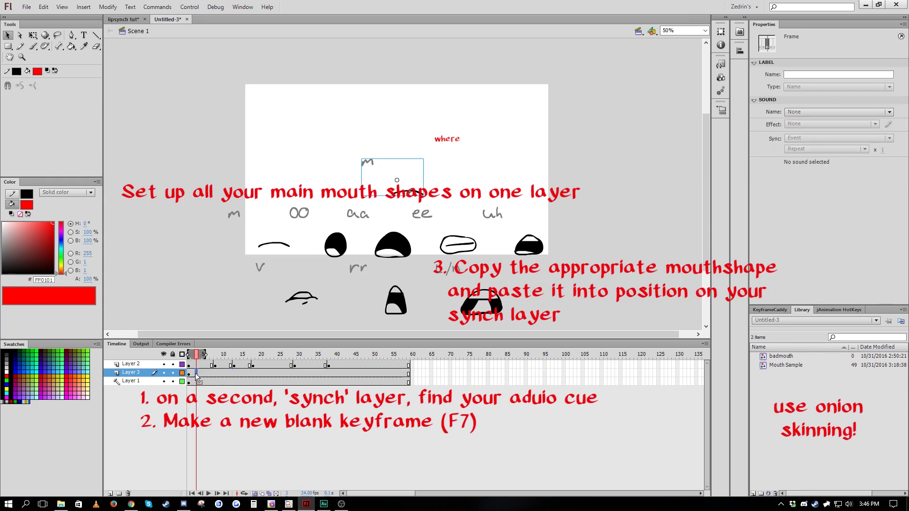
{"action": "left_click", "coordinate": [200, 373]}
{"action": "key", "text": "F7"}
{"action": "left_click", "coordinate": [335, 245]}
{"action": "key", "text": "ctrl+c"}
{"action": "key", "text": "period"}
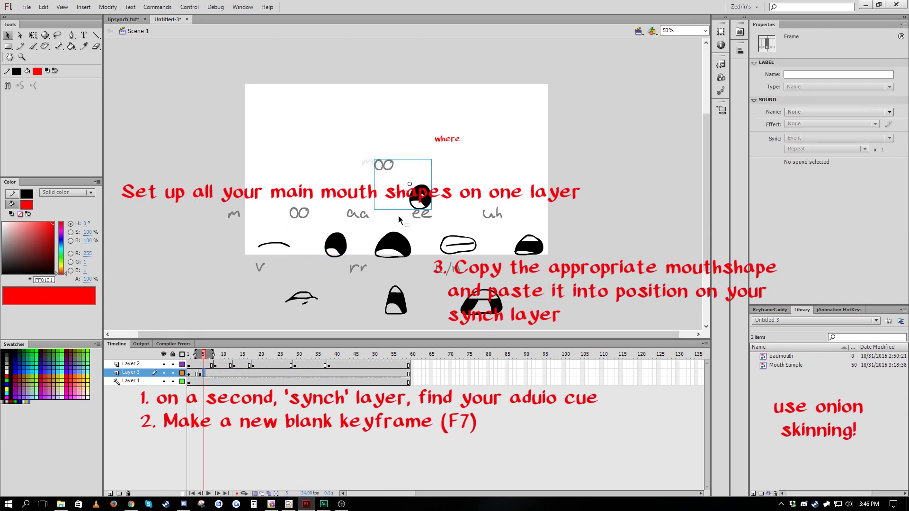
{"action": "key", "text": "ctrl+v"}
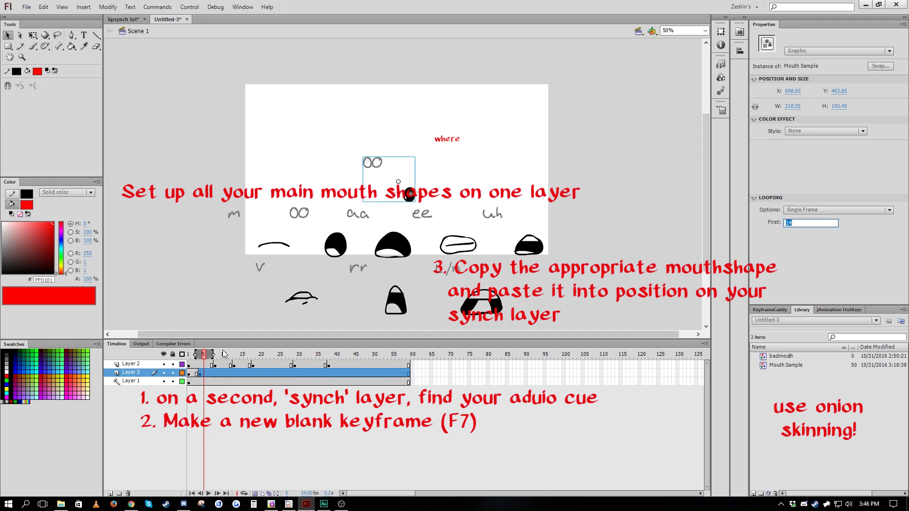
Add a keyframe at frame 5 of Layer 3 and place a copy of the palette's "aa" mouth over the previous mouth's position
{"action": "left_click", "coordinate": [207, 373]}
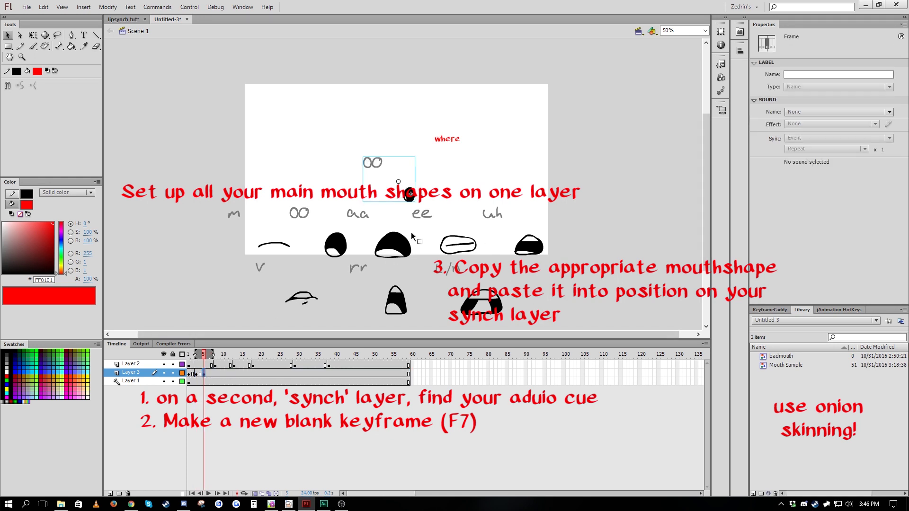
{"action": "left_click", "coordinate": [399, 241]}
{"action": "key", "text": "ctrl+c"}
{"action": "left_click", "coordinate": [204, 372]}
{"action": "key", "text": "Delete"}
{"action": "key", "text": "ctrl+v"}
{"action": "left_click_drag", "start_coordinate": [423, 204], "coordinate": [411, 202]}
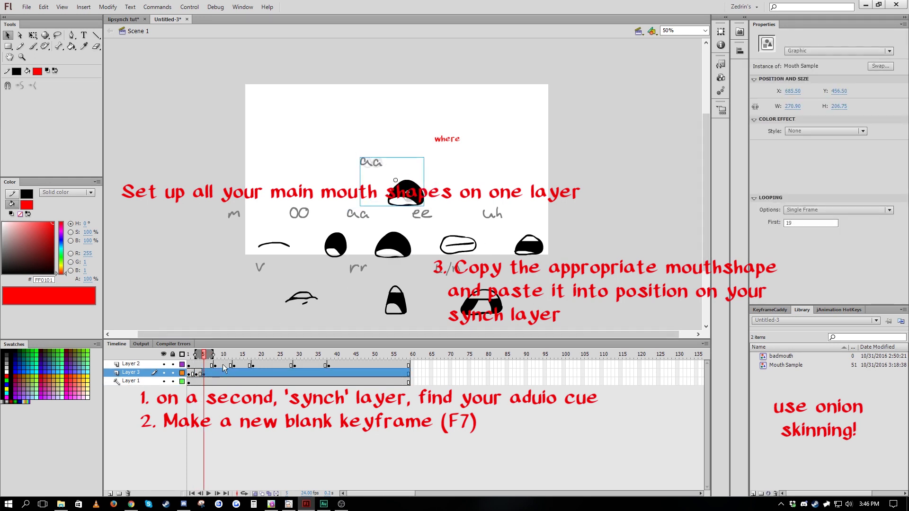
Add a blank keyframe at frame 7 of Layer 3 and place a copy of the palette's "ee" mouth over the previous one
{"action": "left_click", "coordinate": [213, 374]}
{"action": "key", "text": "Delete"}
{"action": "left_click", "coordinate": [446, 252]}
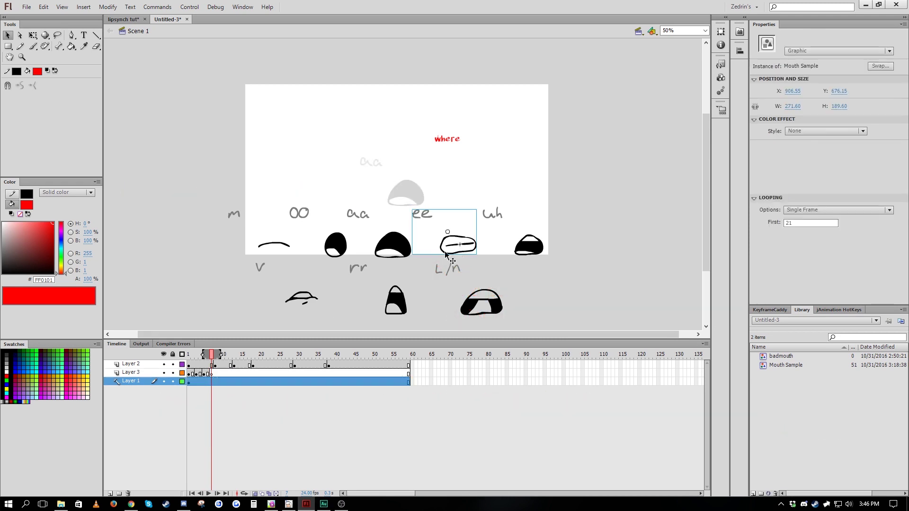
{"action": "key", "text": "ctrl+c"}
{"action": "left_click", "coordinate": [215, 373]}
{"action": "key", "text": "ctrl+v"}
{"action": "left_click_drag", "start_coordinate": [418, 202], "coordinate": [406, 199]}
Add a blank keyframe at frame 9 of Layer 3 and place the small "oo" mouth over the previous one
{"action": "left_click", "coordinate": [215, 374]}
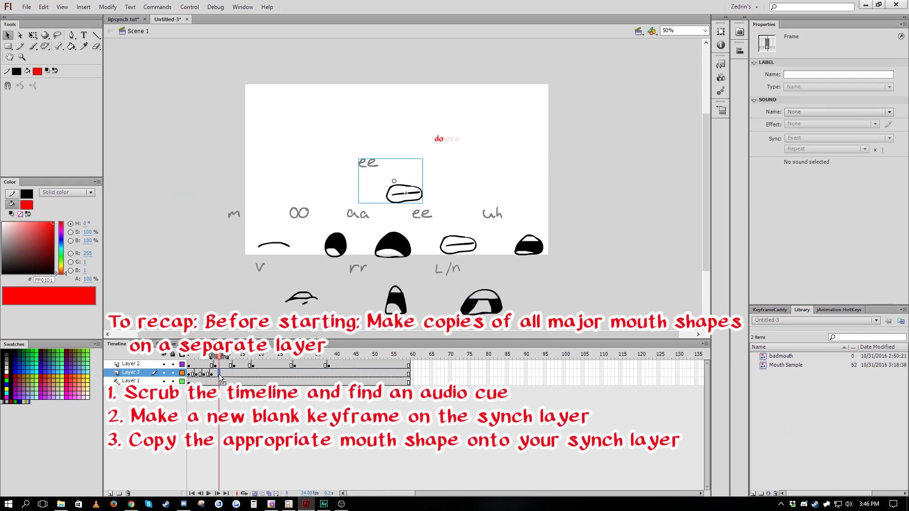
{"action": "left_click", "coordinate": [218, 374]}
{"action": "key", "text": "F7"}
{"action": "key", "text": "ctrl+v"}
{"action": "mouse_move", "coordinate": [419, 197]}
{"action": "left_mouse_down"}
{"action": "mouse_move", "coordinate": [400, 192]}
{"action": "mouse_move", "coordinate": [407, 195]}
{"action": "left_mouse_up"}
{"action": "type", "text": "12"}
Add a blank keyframe at frame 11 of Layer 3 and place the palette's "ee" mouth there, switched to the smaller "ee" shape
{"action": "left_click", "coordinate": [227, 374]}
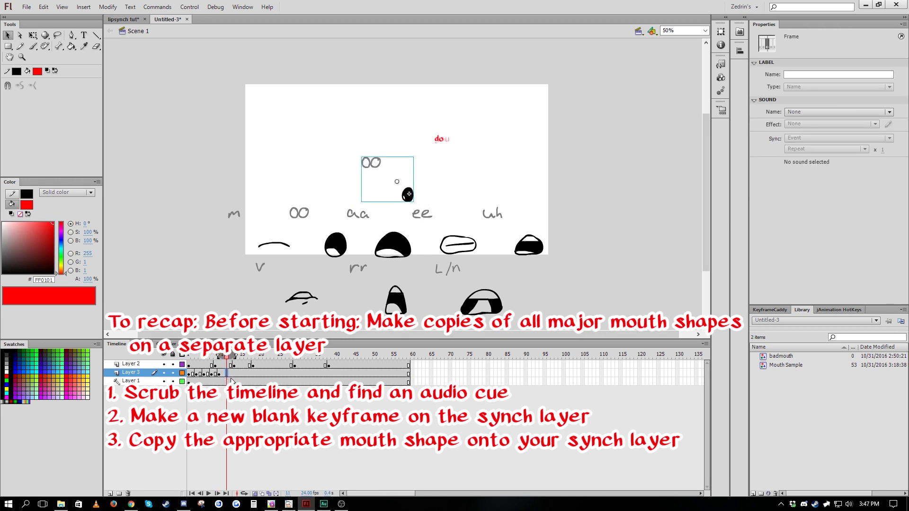
{"action": "key", "text": "F7"}
{"action": "left_click", "coordinate": [452, 245]}
{"action": "key", "text": "ctrl+c"}
{"action": "left_click", "coordinate": [230, 374]}
{"action": "key", "text": "F7"}
{"action": "key", "text": "ctrl+v"}
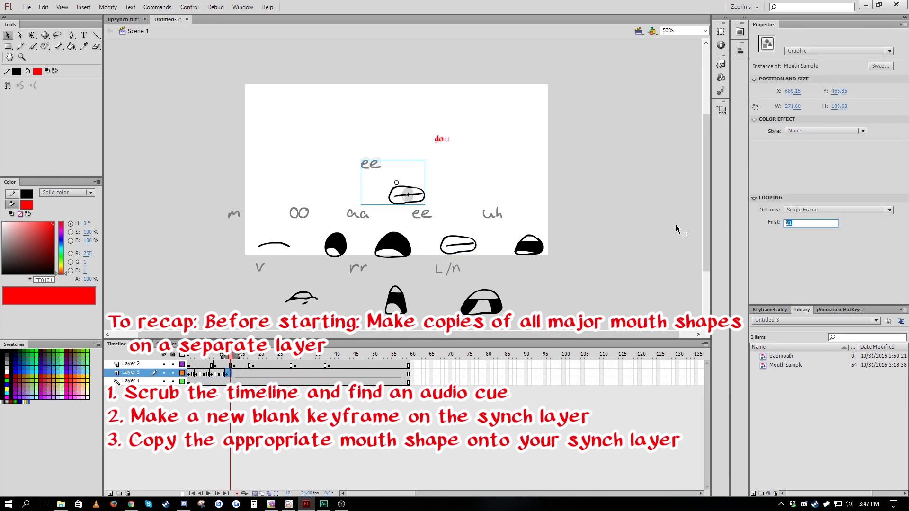
Add a blank keyframe at frame 13 of Layer 3 and place the palette's "oo" mouth, symbol frame 13, over the previous one
{"action": "left_click", "coordinate": [235, 374]}
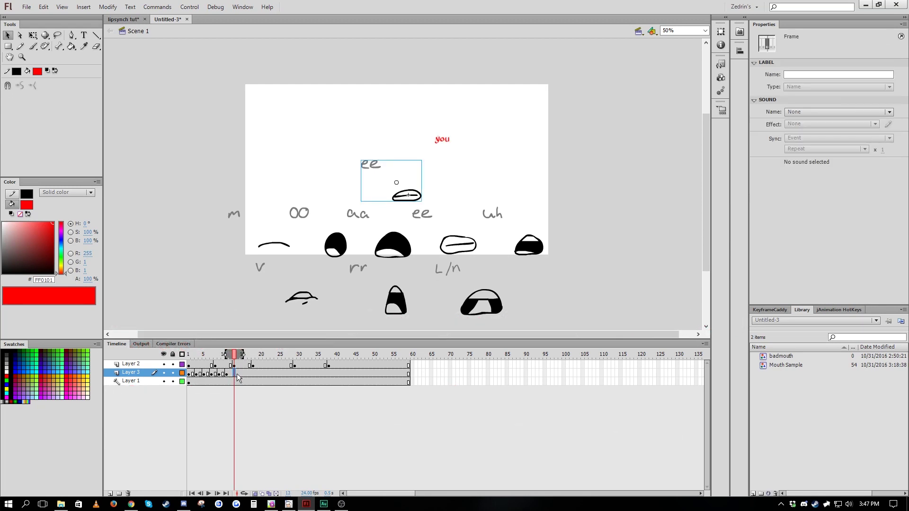
{"action": "key", "text": "F7"}
{"action": "left_click", "coordinate": [336, 245]}
{"action": "key", "text": "ctrl+c"}
{"action": "left_click", "coordinate": [235, 374]}
{"action": "key", "text": "ctrl+v"}
{"action": "left_click_drag", "start_coordinate": [423, 198], "coordinate": [408, 197]}
Insert a keyframe at frame 15 of Layer 3 and set the mouth to the small "oo" shape at symbol frame 14
{"action": "left_click", "coordinate": [239, 374]}
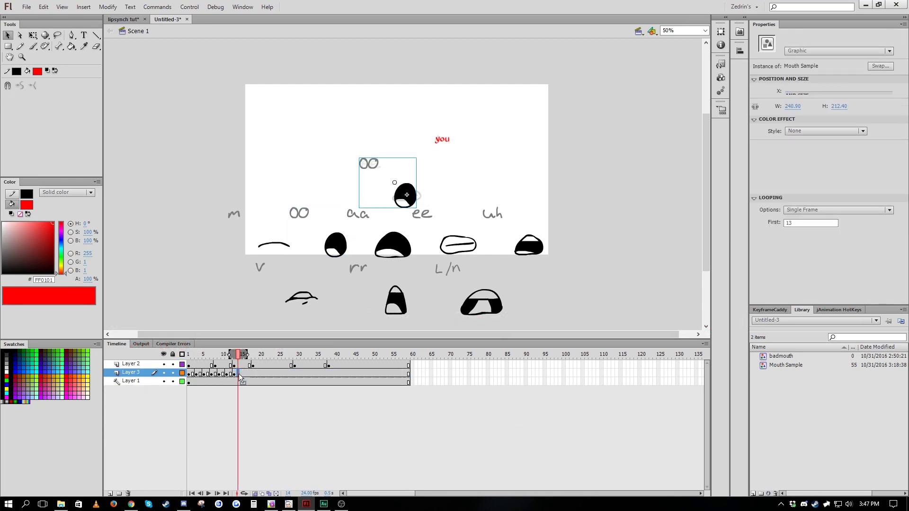
{"action": "left_click", "coordinate": [241, 374]}
{"action": "key", "text": "F6"}
{"action": "left_click", "coordinate": [799, 222]}
{"action": "type", "text": "14"}
{"action": "key", "text": "Return"}
Add a blank keyframe at frame 18 of Layer 3 and place the palette's "ee" mouth there, set to symbol frame 20
{"action": "left_click", "coordinate": [251, 373]}
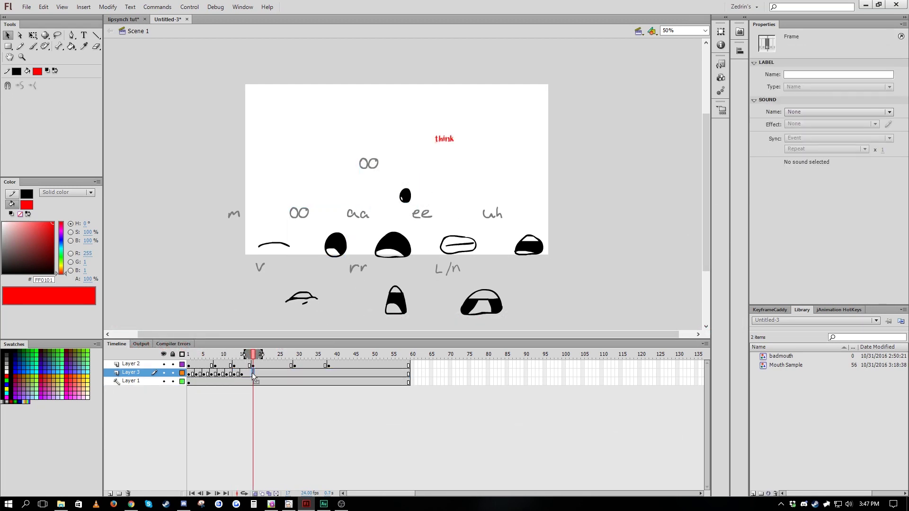
{"action": "left_click", "coordinate": [442, 244]}
{"action": "left_click", "coordinate": [405, 196]}
{"action": "key", "text": "F7"}
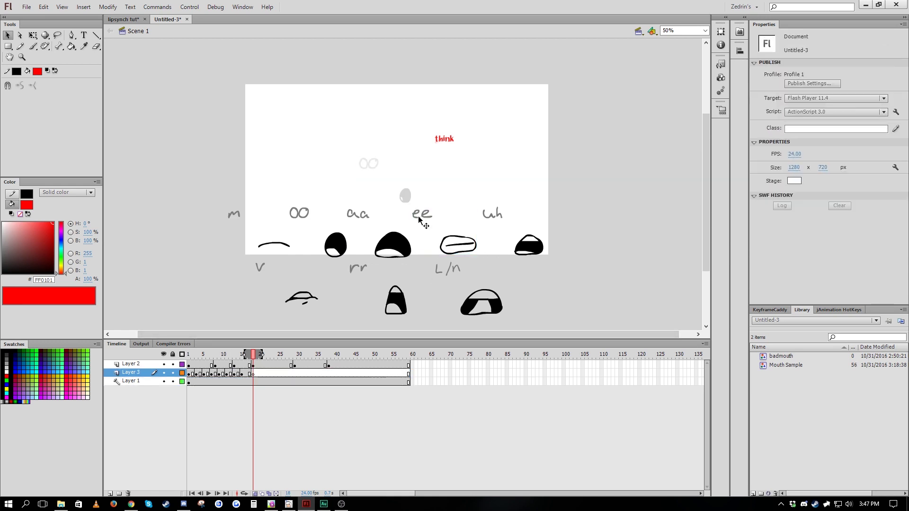
{"action": "left_click", "coordinate": [419, 219]}
{"action": "key", "text": "ctrl+c"}
{"action": "key", "text": "ctrl+v"}
{"action": "key", "text": "Return"}
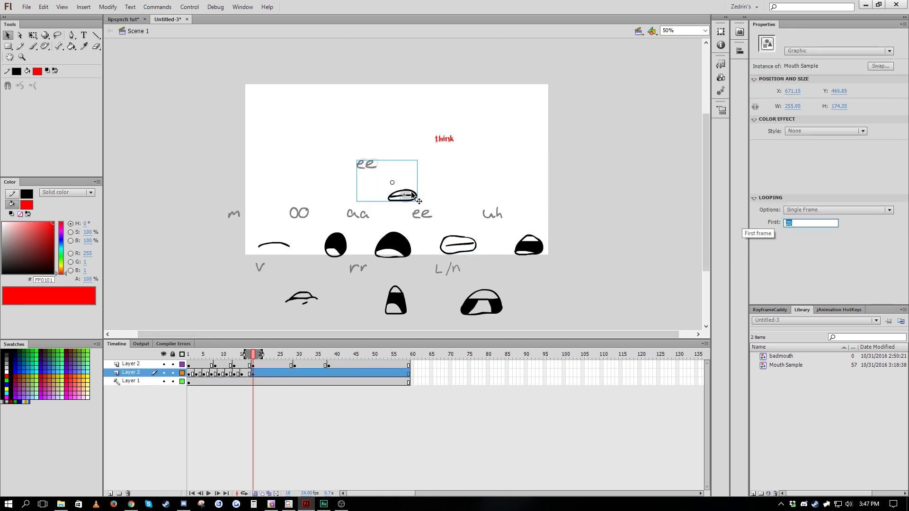
Add a blank keyframe at frame 20 of Layer 3 and select the palette's "uh" mouth
{"action": "left_click", "coordinate": [260, 373]}
{"action": "key", "text": "Delete"}
{"action": "left_click", "coordinate": [534, 247]}
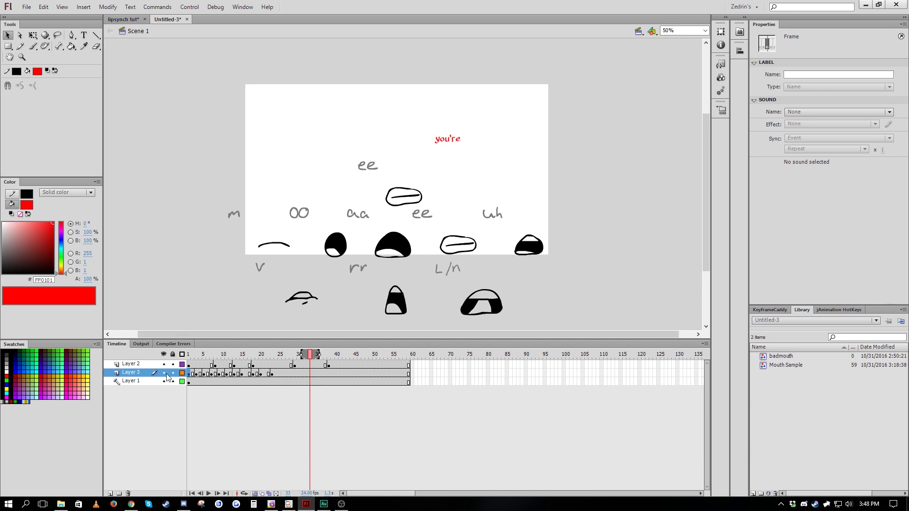
Delete Layer 1 with the mouth palette and clear all Layer 3 keyframes after frame 1
{"action": "left_click", "coordinate": [142, 381]}
{"action": "left_click", "coordinate": [128, 494]}
{"action": "left_click_drag", "start_coordinate": [196, 375], "coordinate": [325, 374]}
{"action": "right_click", "coordinate": [249, 376]}
{"action": "left_click", "coordinate": [270, 207]}
Load the "m" mouth symbol at frame 1 of Layer 3 into Keyframe Caddy
{"action": "left_click", "coordinate": [189, 373]}
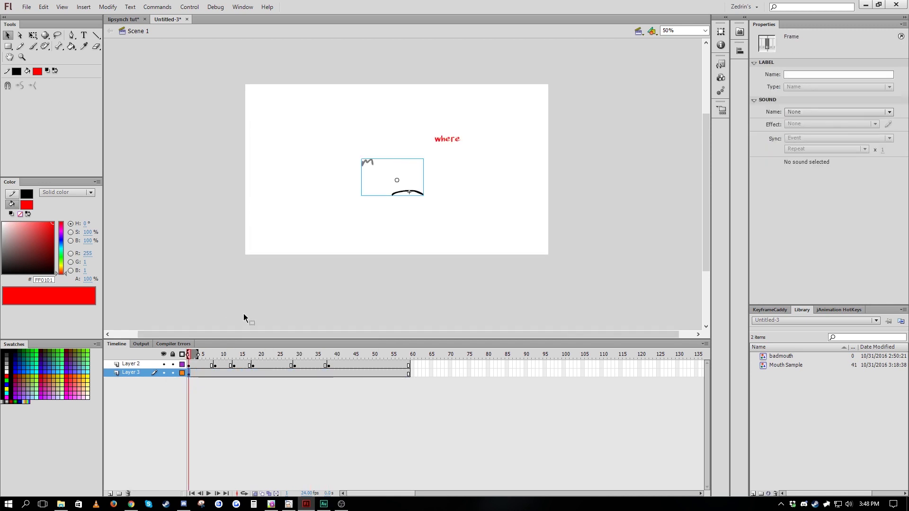
{"action": "left_click", "coordinate": [769, 310]}
{"action": "left_click", "coordinate": [777, 336]}
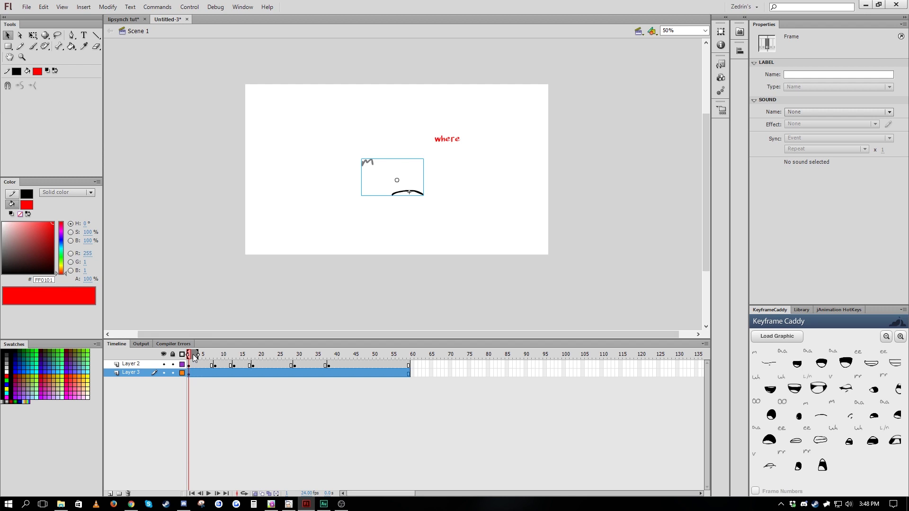
Use Keyframe Caddy to set the small "oo" mouth at frame 3 and the large "aa" mouth at frame 5 of Layer 3
{"action": "left_click_drag", "start_coordinate": [190, 356], "coordinate": [196, 356]}
{"action": "left_click", "coordinate": [798, 416]}
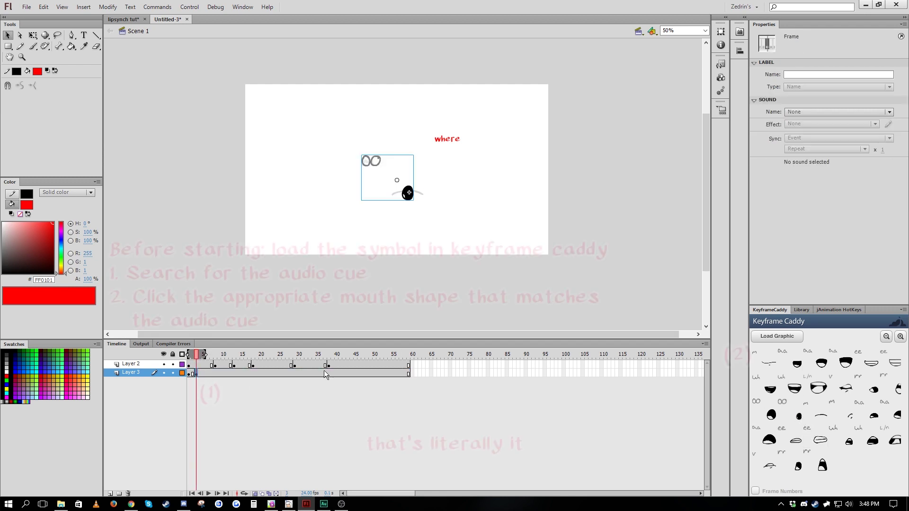
{"action": "left_click", "coordinate": [204, 373]}
{"action": "left_click", "coordinate": [770, 437]}
{"action": "left_click", "coordinate": [207, 372]}
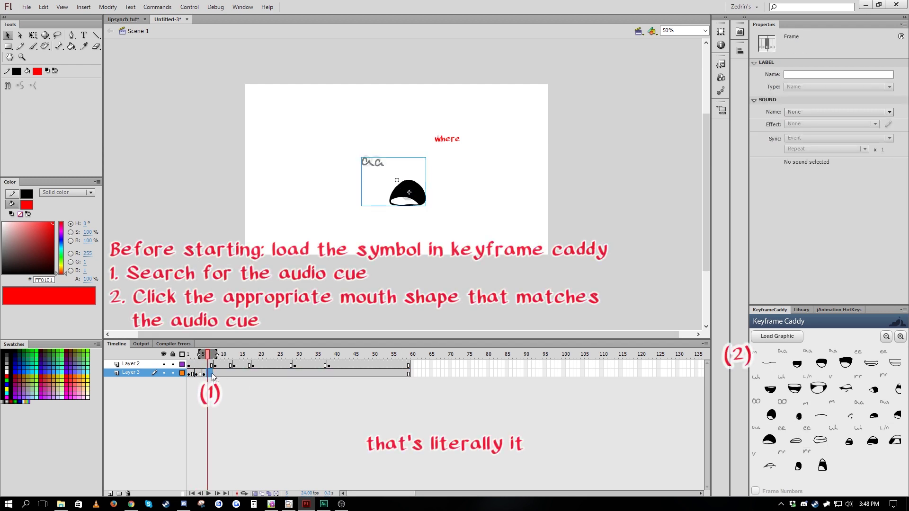
Set the small "ee" mouth at frame 7 of Layer 3 with Keyframe Caddy
{"action": "left_click", "coordinate": [211, 373]}
{"action": "left_click", "coordinate": [820, 439]}
{"action": "key", "text": "period"}
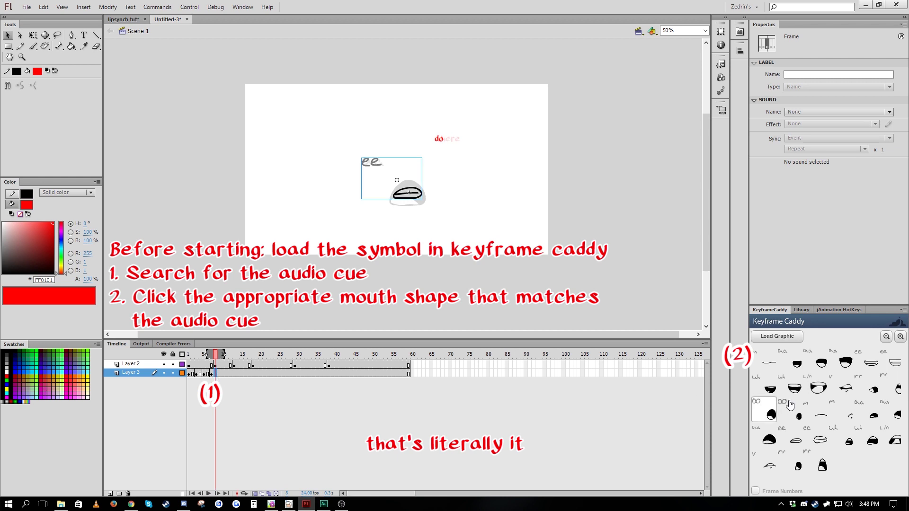
Turn off onion skinning and set the "oo" and "m" mouths for the word "do" at frames 9 and 10 of Layer 3
{"action": "left_click", "coordinate": [217, 373]}
{"action": "left_click", "coordinate": [799, 415]}
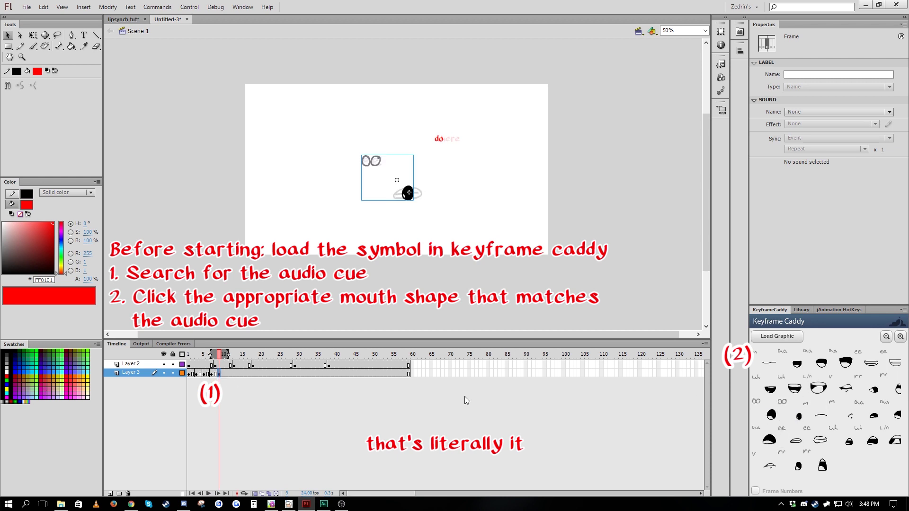
{"action": "left_click", "coordinate": [254, 494]}
{"action": "left_click", "coordinate": [771, 414]}
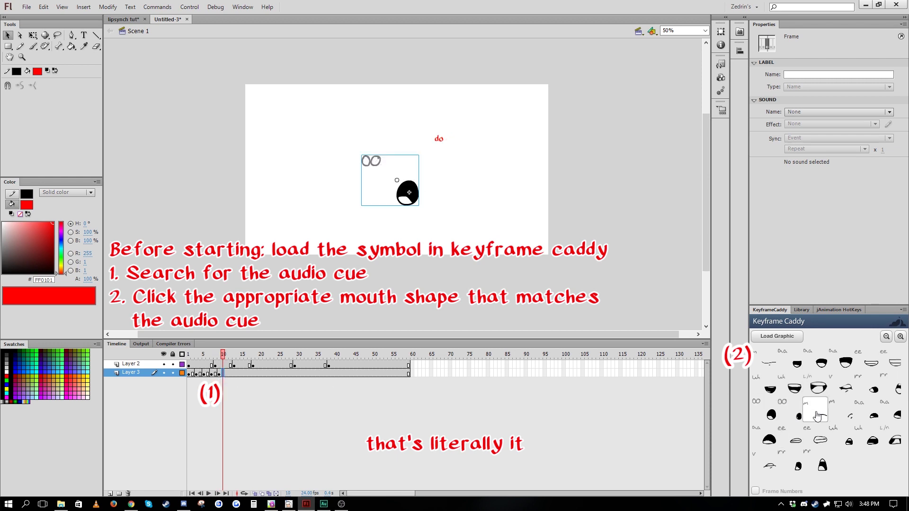
{"action": "left_click", "coordinate": [821, 416]}
For the word "you", set the small "ee" mouth at frame 12 and the small "oo" mouth from frame 14 of Layer 3
{"action": "left_click", "coordinate": [232, 373]}
{"action": "left_click", "coordinate": [820, 439]}
{"action": "left_click", "coordinate": [238, 374]}
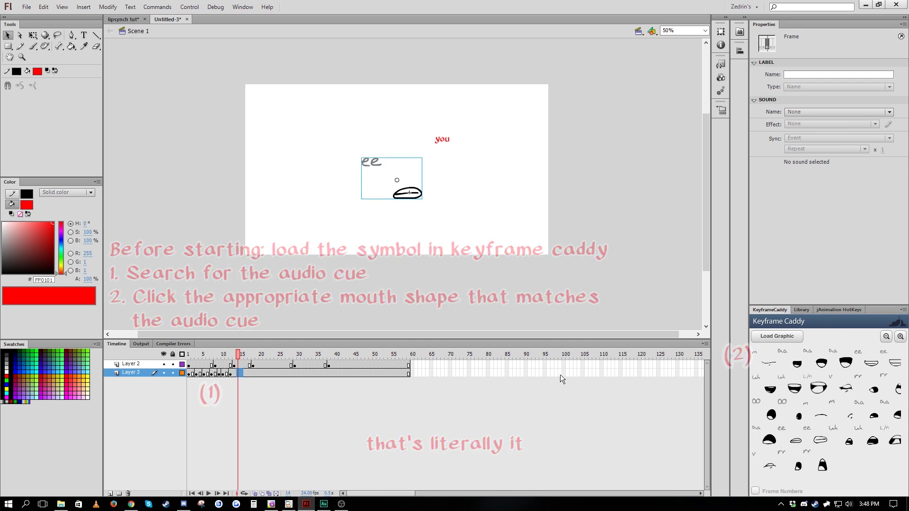
{"action": "left_click", "coordinate": [799, 415]}
{"action": "left_click", "coordinate": [799, 415]}
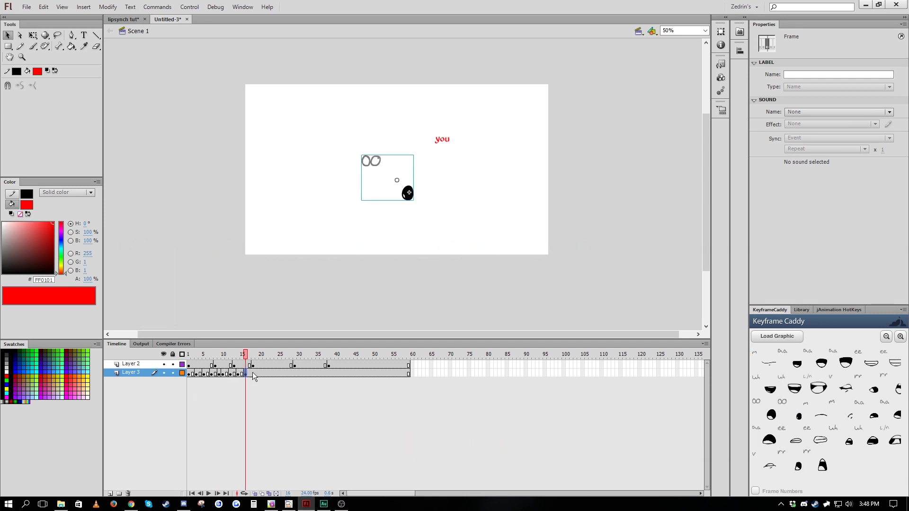
For the word "think", set the large "ee" mouth at frame 18 and "uh" mouths at frames 20 and 22 of Layer 3
{"action": "left_click", "coordinate": [796, 440]}
{"action": "left_click", "coordinate": [819, 443]}
{"action": "left_click", "coordinate": [260, 373]}
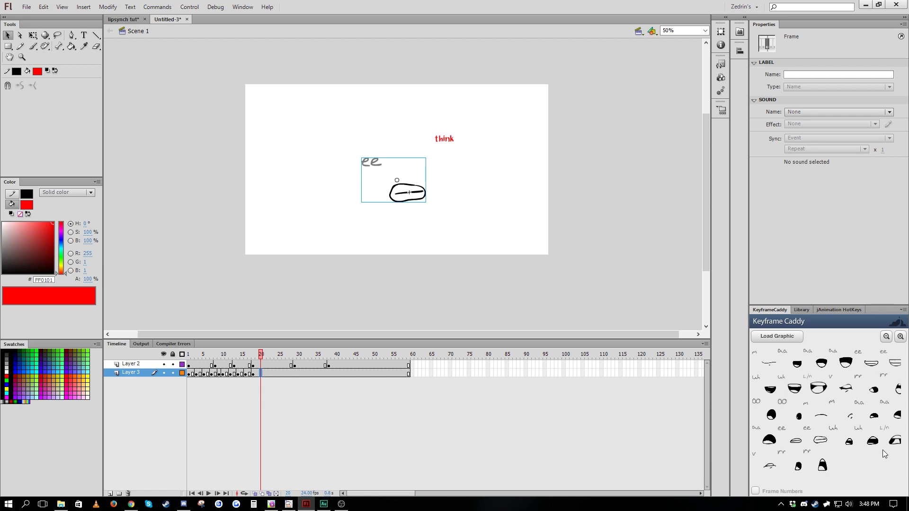
{"action": "left_click", "coordinate": [872, 439]}
{"action": "left_click", "coordinate": [268, 374]}
{"action": "left_click", "coordinate": [848, 440]}
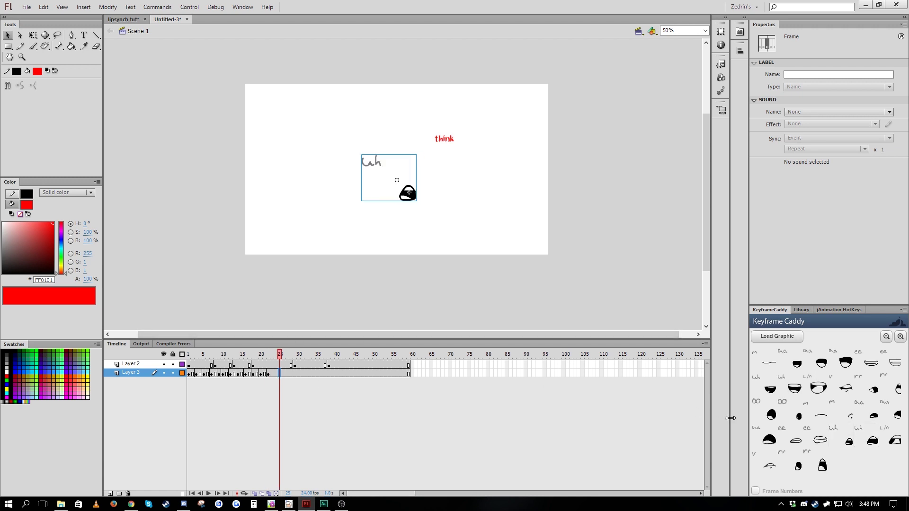
Set the large "rr" mouth at frame 28 and the small "oo" mouth at frame 30 of Layer 3
{"action": "left_click", "coordinate": [822, 465]}
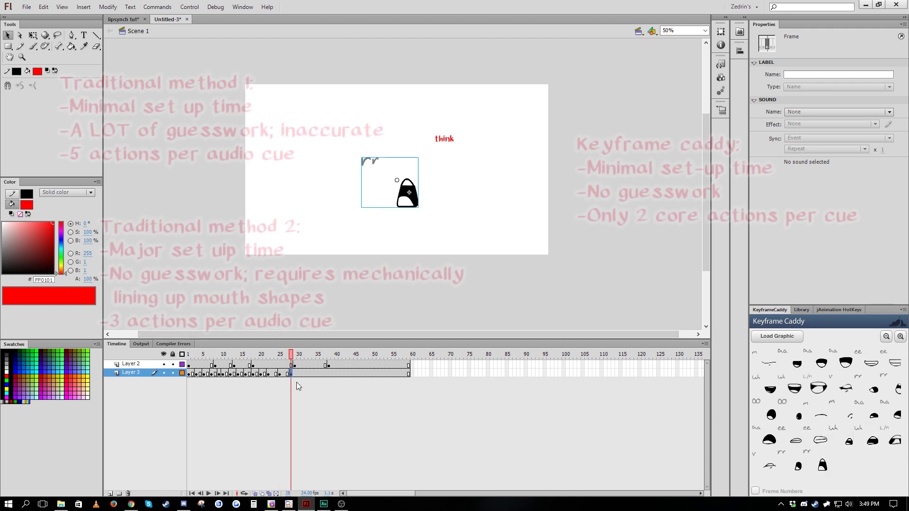
{"action": "key", "text": "period"}
{"action": "key", "text": "period"}
{"action": "left_click", "coordinate": [795, 419]}
{"action": "key", "text": "period"}
{"action": "key", "text": "period"}
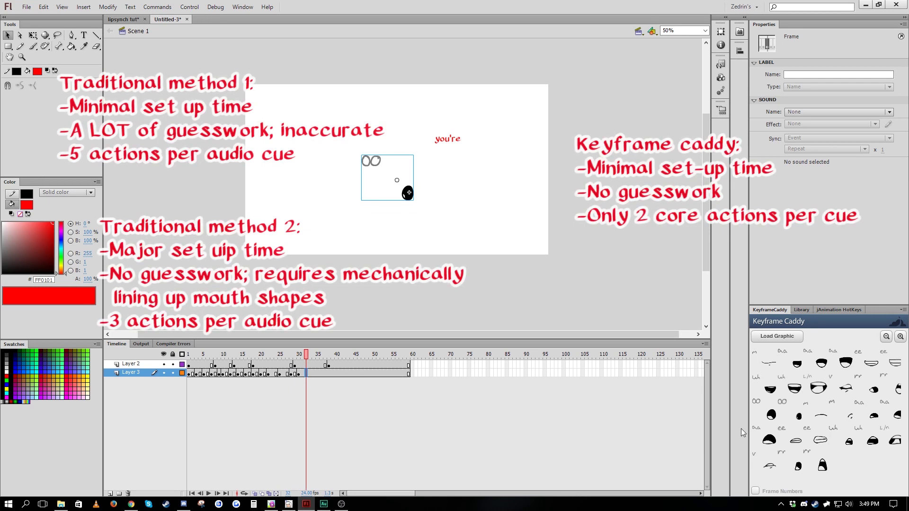
Set the small "ee" mouth at frame 35 and the large "oo" mouth at frame 38 of Layer 3
{"action": "left_click", "coordinate": [795, 440]}
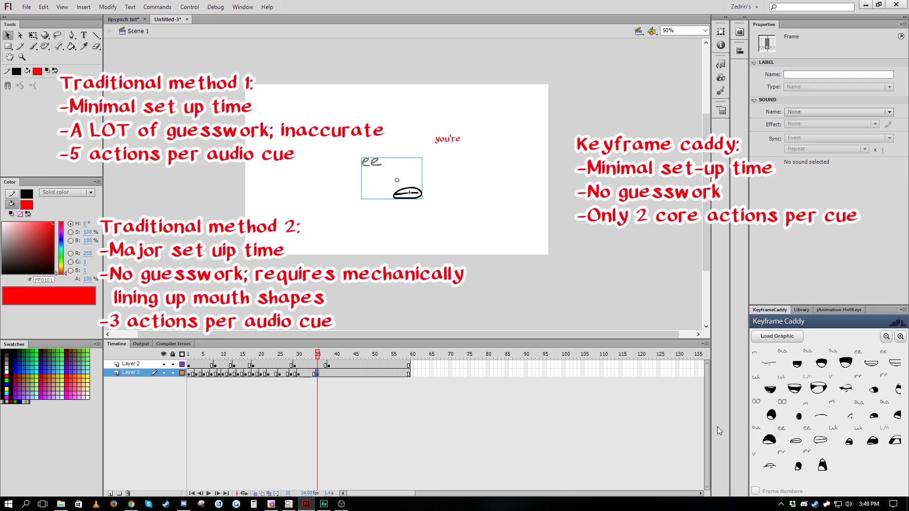
{"action": "left_click", "coordinate": [331, 377]}
{"action": "left_click", "coordinate": [796, 416]}
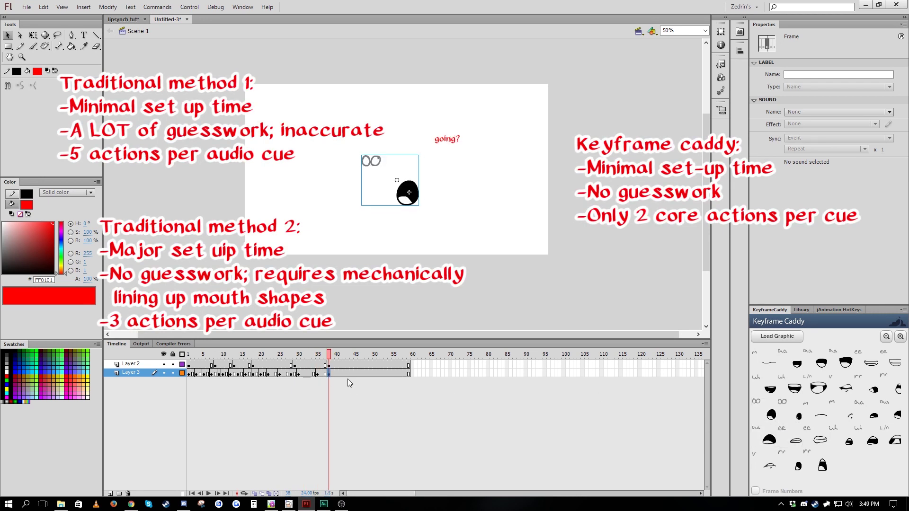
Complete "going?" on Layer 3 with the large "oo" mouth at frame 41, large "aa" at frame 44 and large "ee" at frame 47
{"action": "left_click", "coordinate": [762, 409]}
{"action": "left_click", "coordinate": [769, 440]}
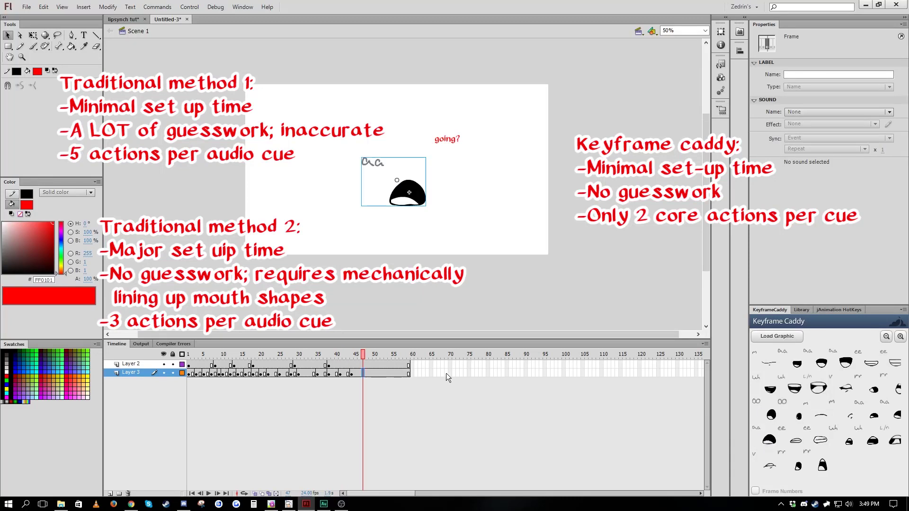
{"action": "left_click", "coordinate": [817, 444]}
Play the lip-sync animation from frame 1 to check the mouth shapes against the words
{"action": "left_click", "coordinate": [189, 373]}
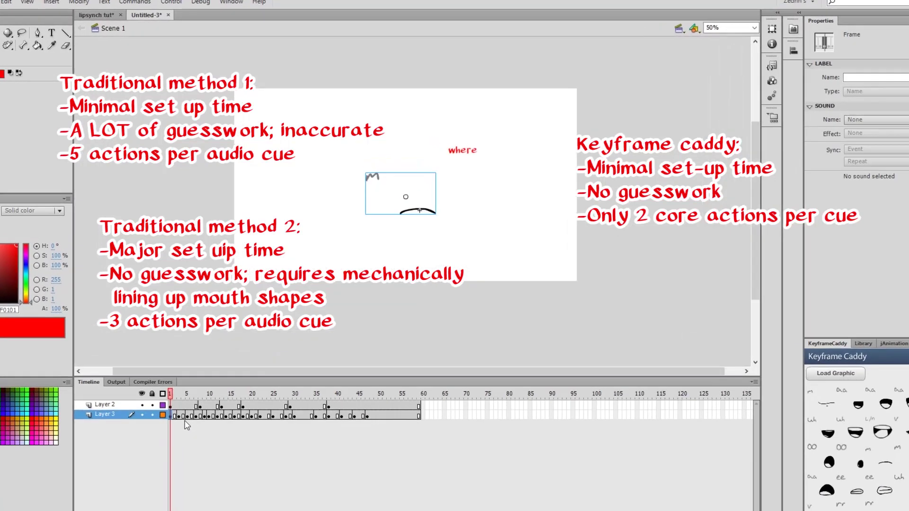
{"action": "key", "text": "Return"}
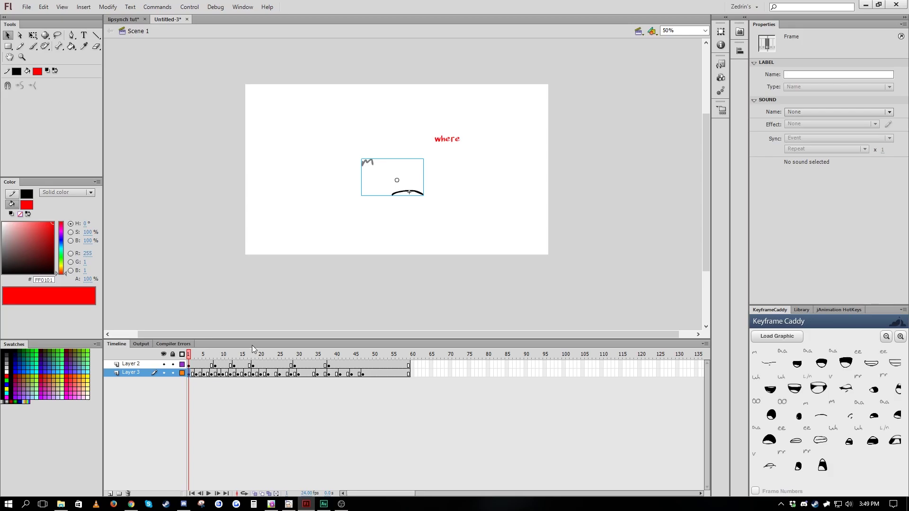
{"action": "key", "text": "Return"}
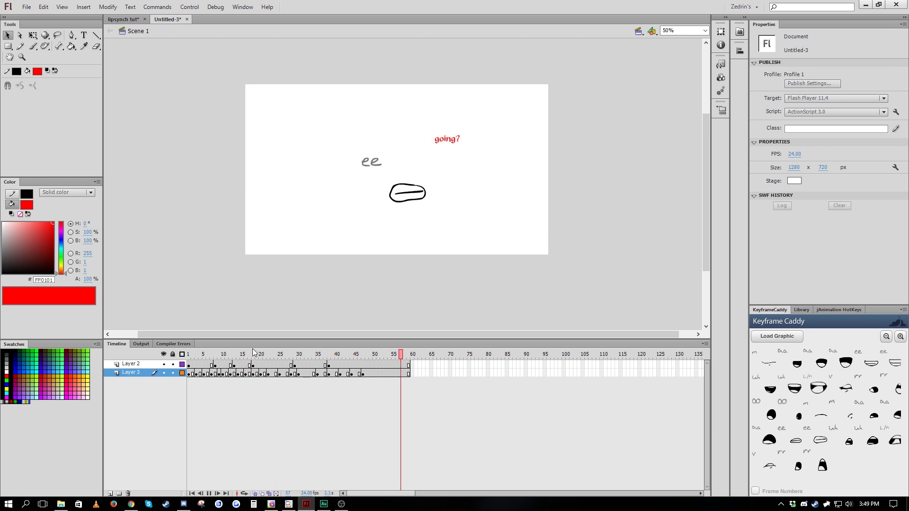
{"action": "key", "text": "Return"}
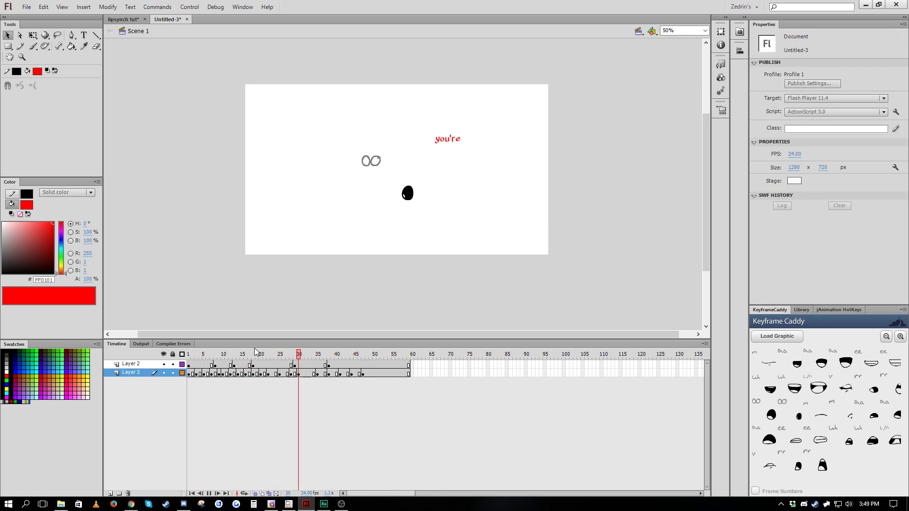